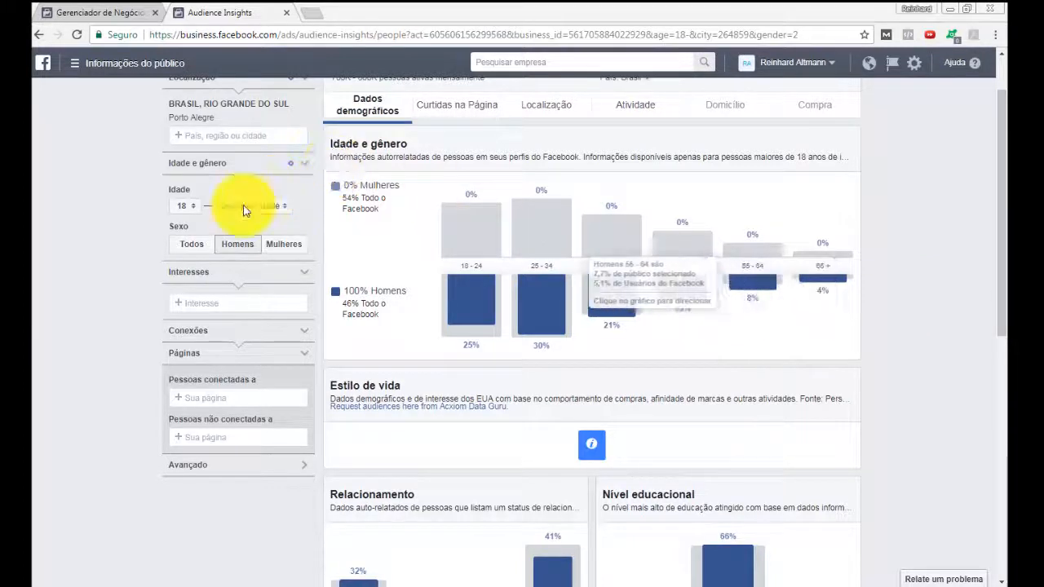
- Set the audience's gender filter to Todos and open the interest entry
left_click(189, 254)
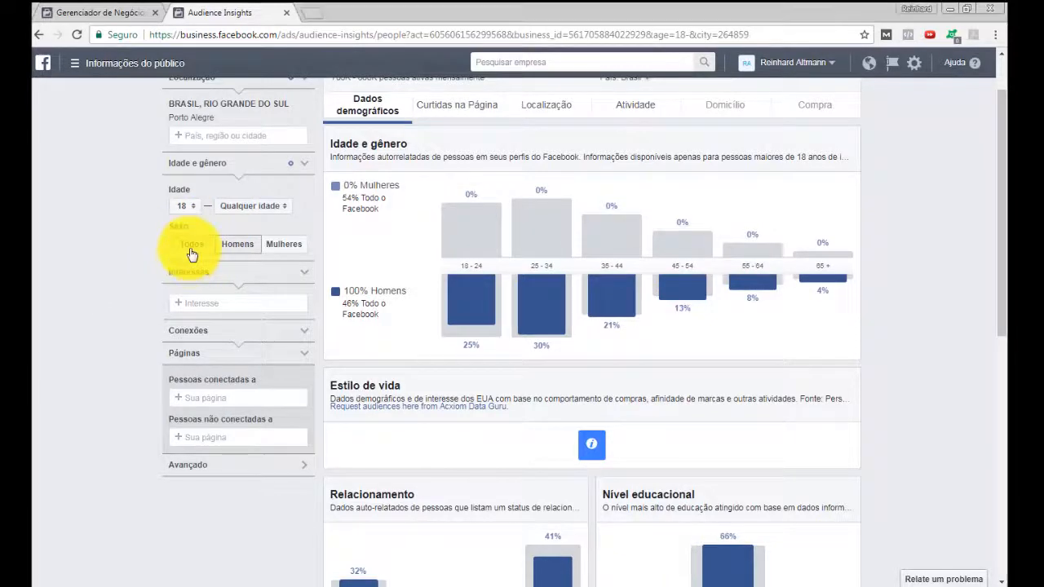
left_click(210, 304)
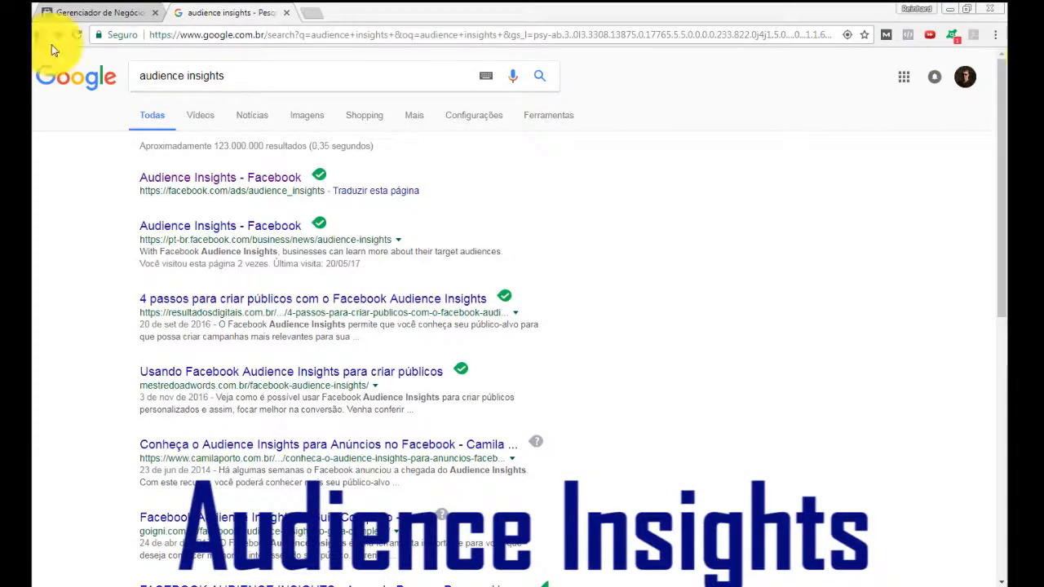
- Open Facebook Audience Insights from the Google results and start with the audience Todos no Facebook
left_click(204, 181)
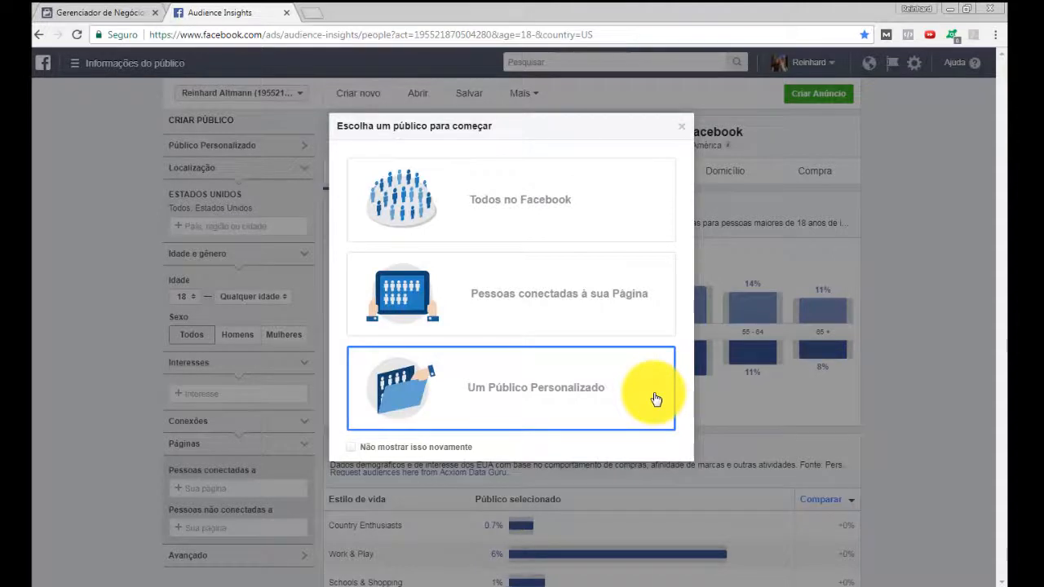
left_click(570, 214)
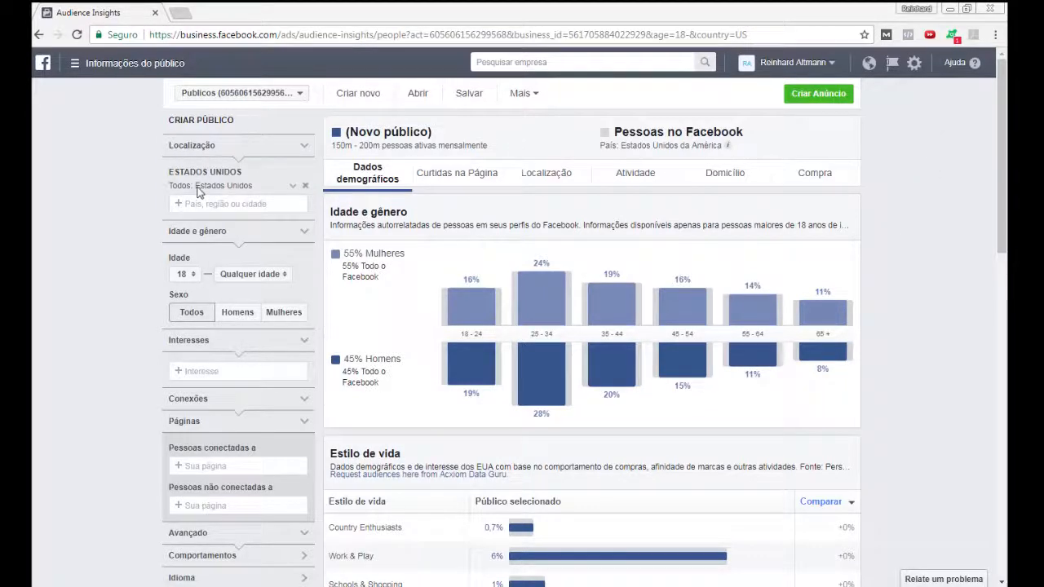
- Replace the Estados Unidos location with the city Porto Alegre, Rio Grande do Sul, Brasil
left_click(245, 187)
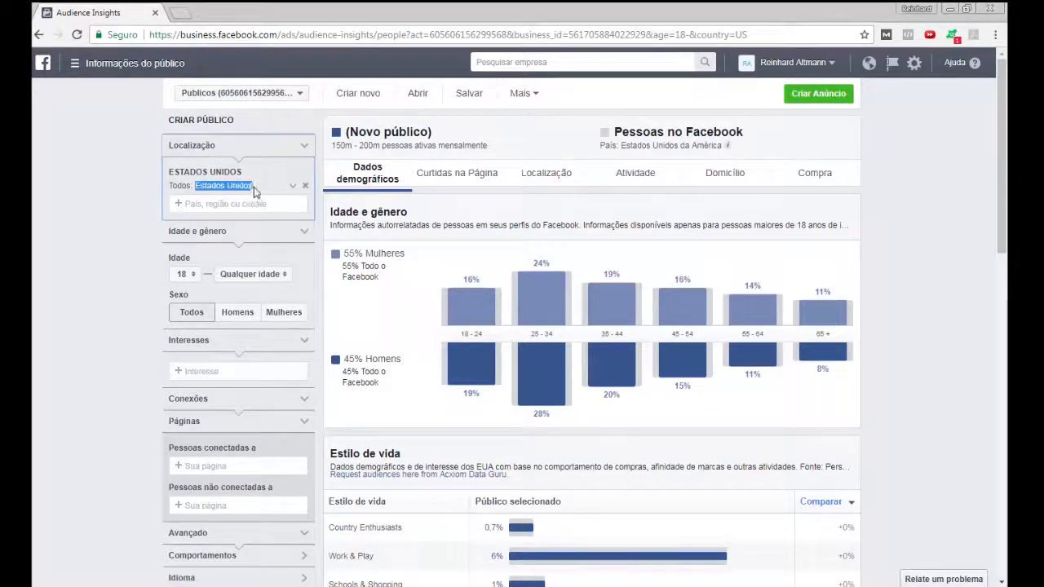
left_click(304, 189)
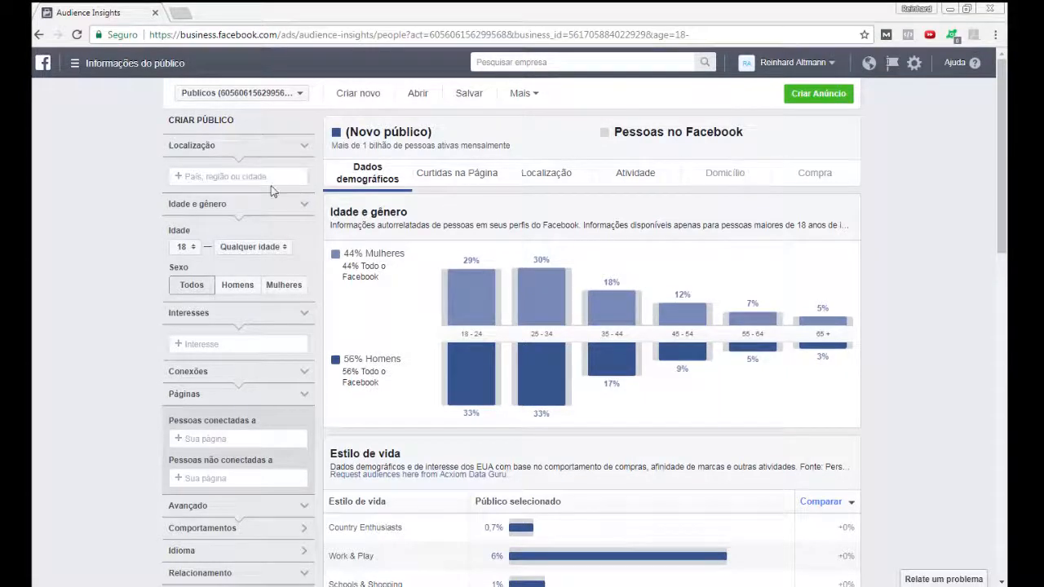
type("po")
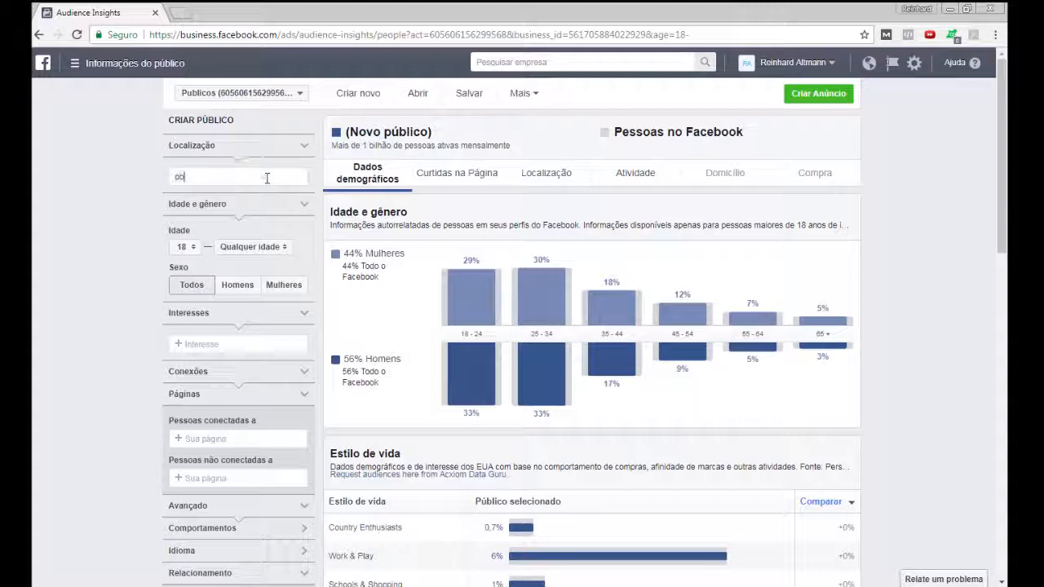
type("rto ale")
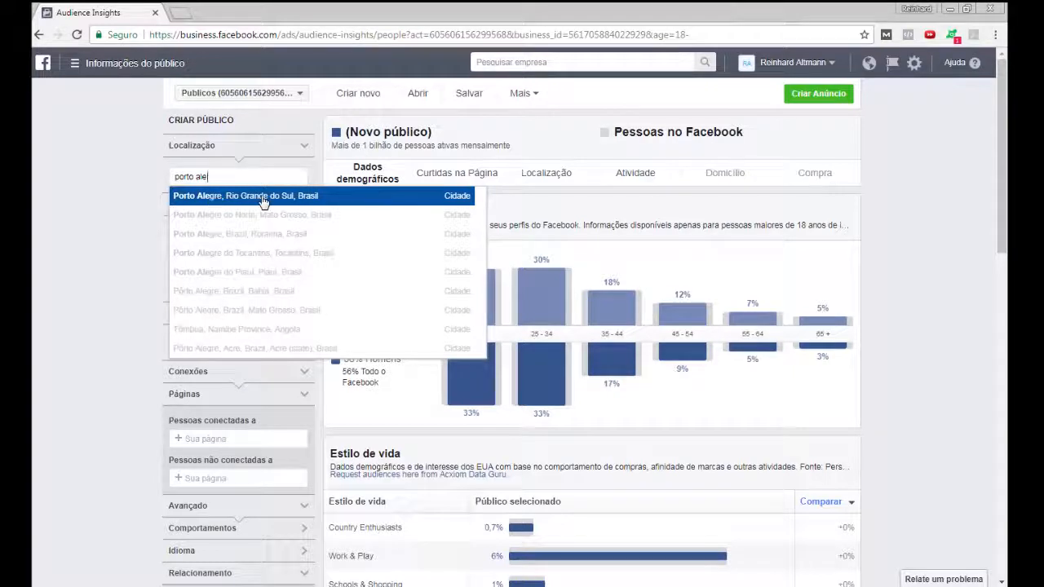
left_click(439, 205)
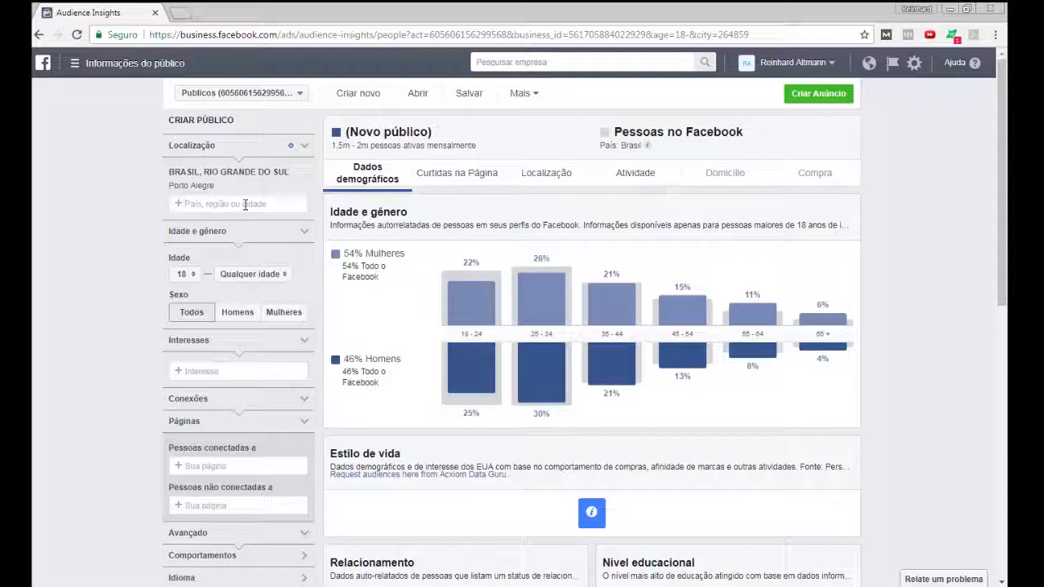
- Look up "santa" in the location suggestions and clear the entry without choosing a place
type("santa")
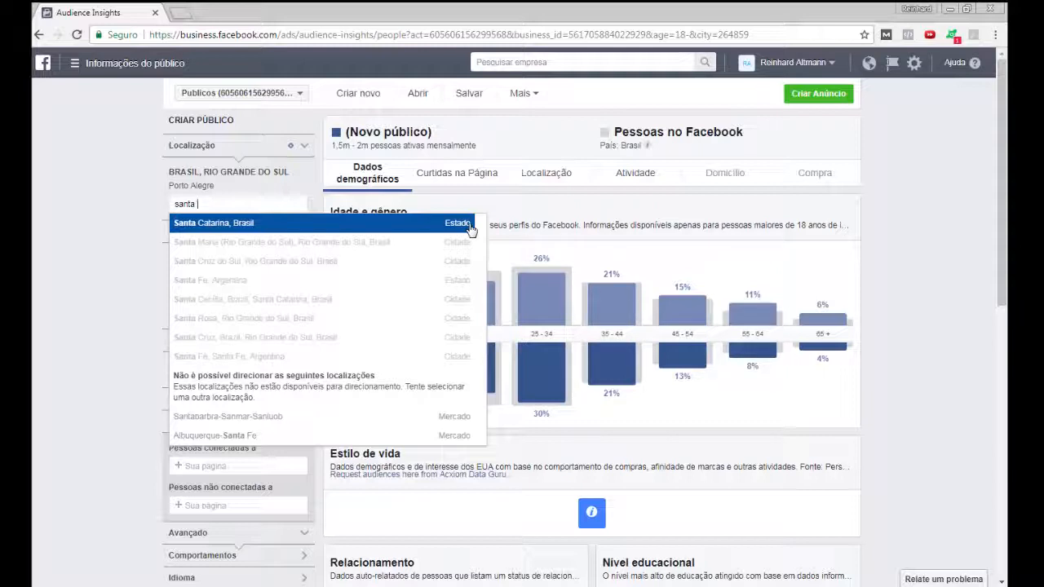
left_click(124, 232)
left_click_drag(231, 205, 142, 202)
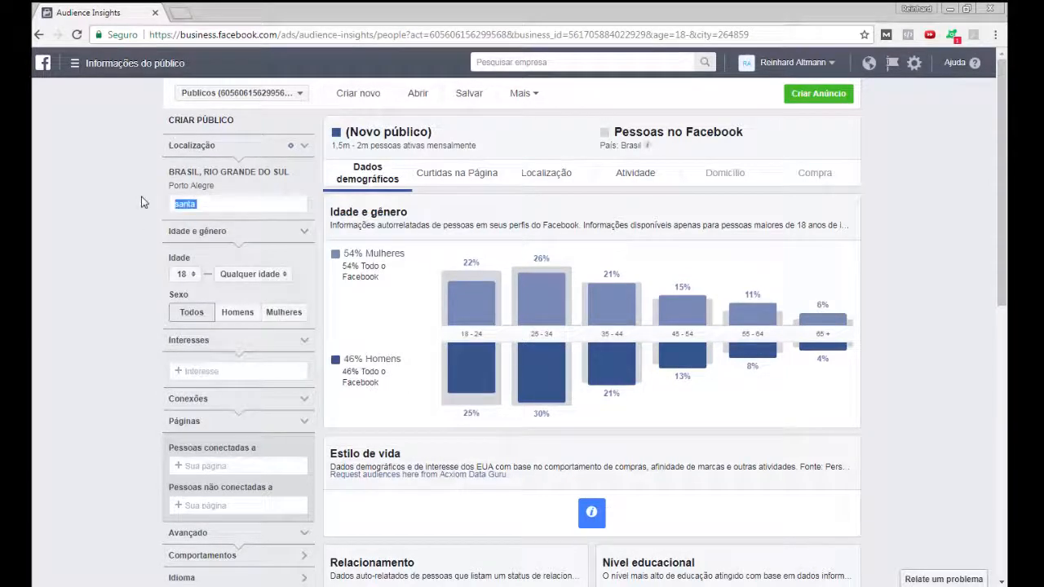
key("BackSpace")
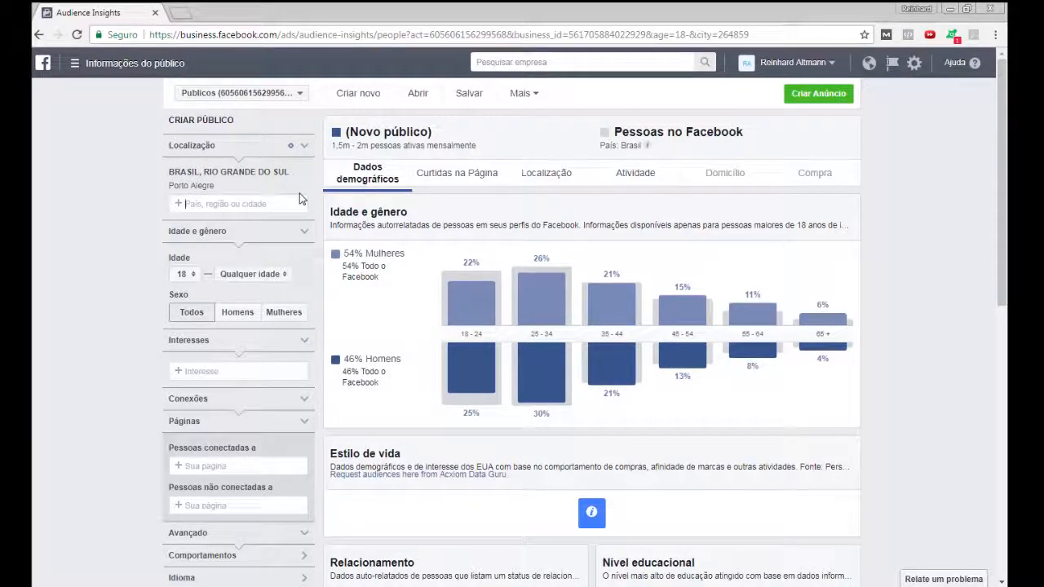
- Examine the new audience's estimate of monthly active people
left_click_drag(331, 146, 532, 145)
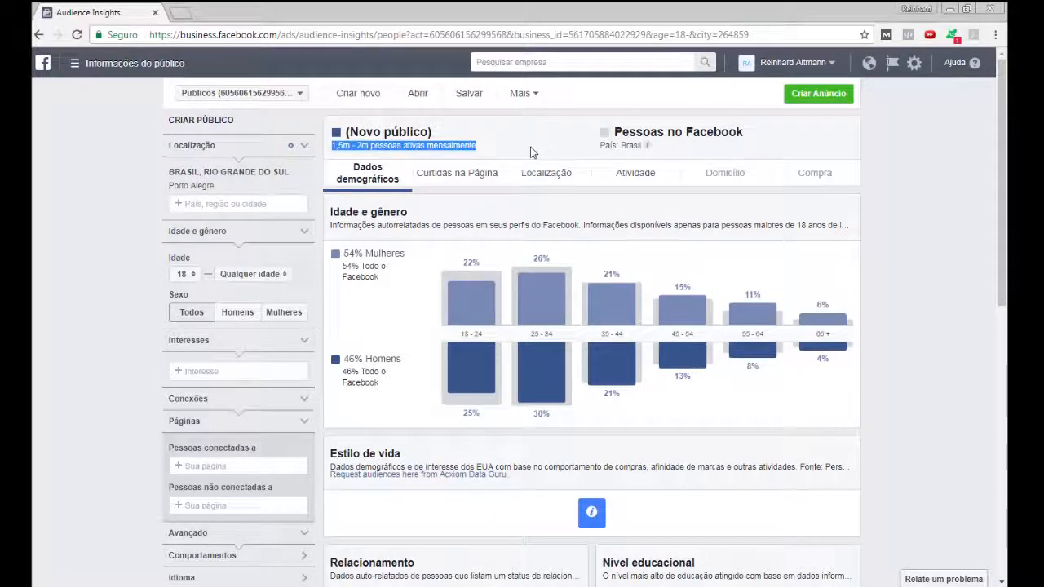
left_click(530, 148)
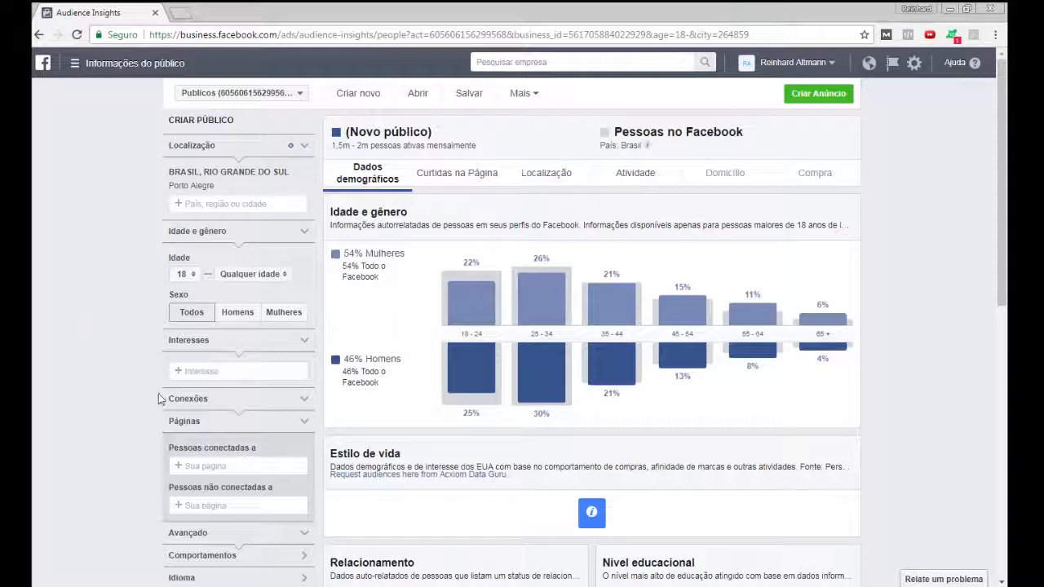
- Browse the interest categories down to Restaurantes within Alimentos e bebidas, and close the list without choosing any
left_click(223, 371)
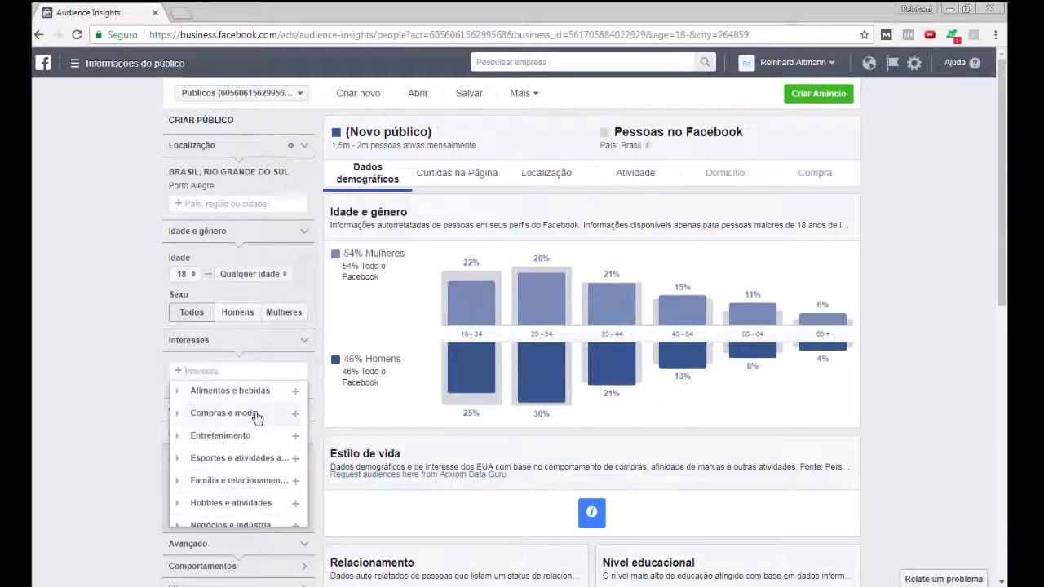
left_click(177, 391)
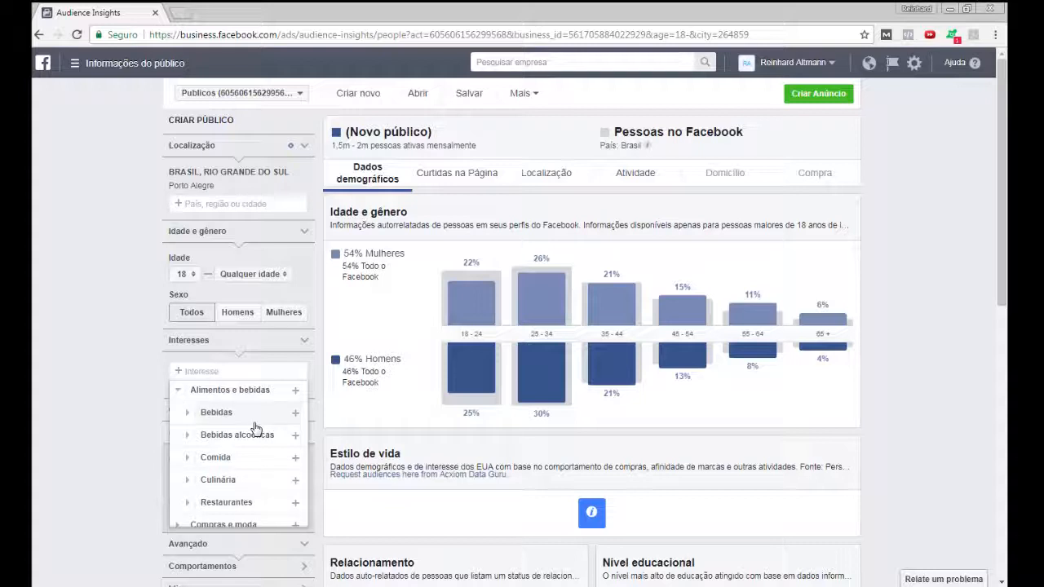
scroll(251, 429, "down", 2)
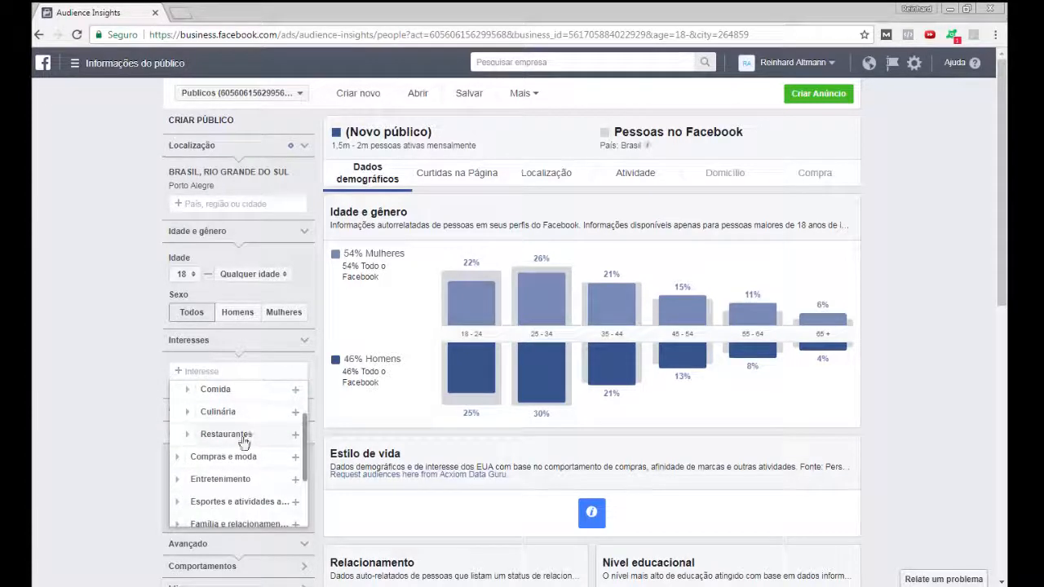
left_click(188, 434)
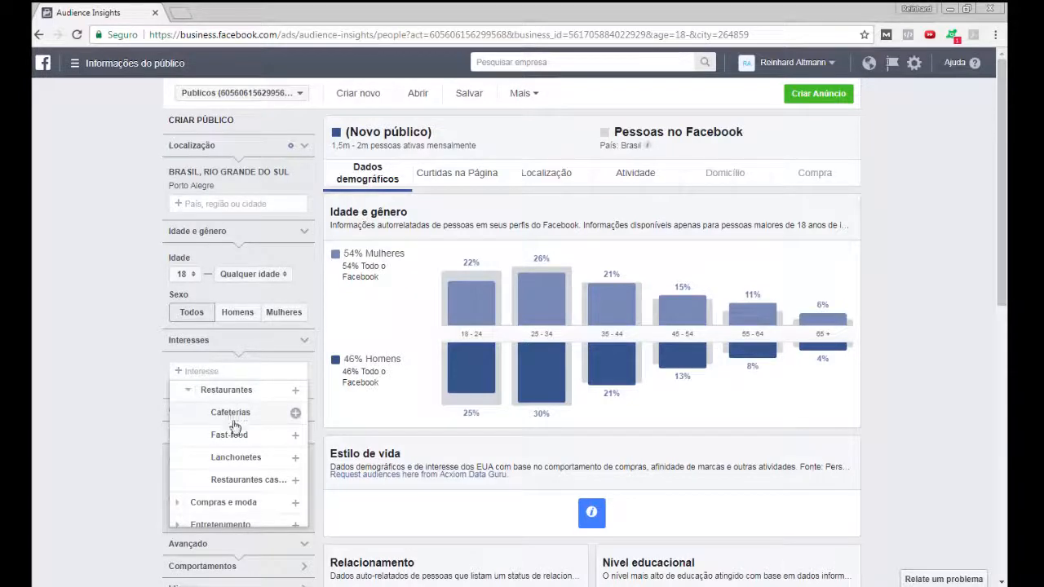
left_click(93, 382)
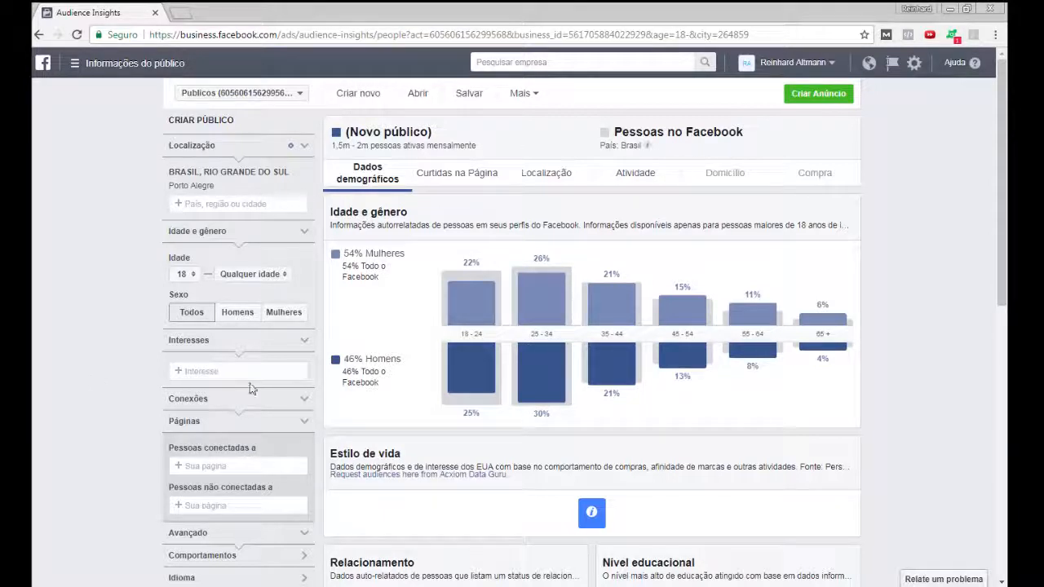
- Search the interests for "casamento" and add Casamento to the audience
left_click(229, 372)
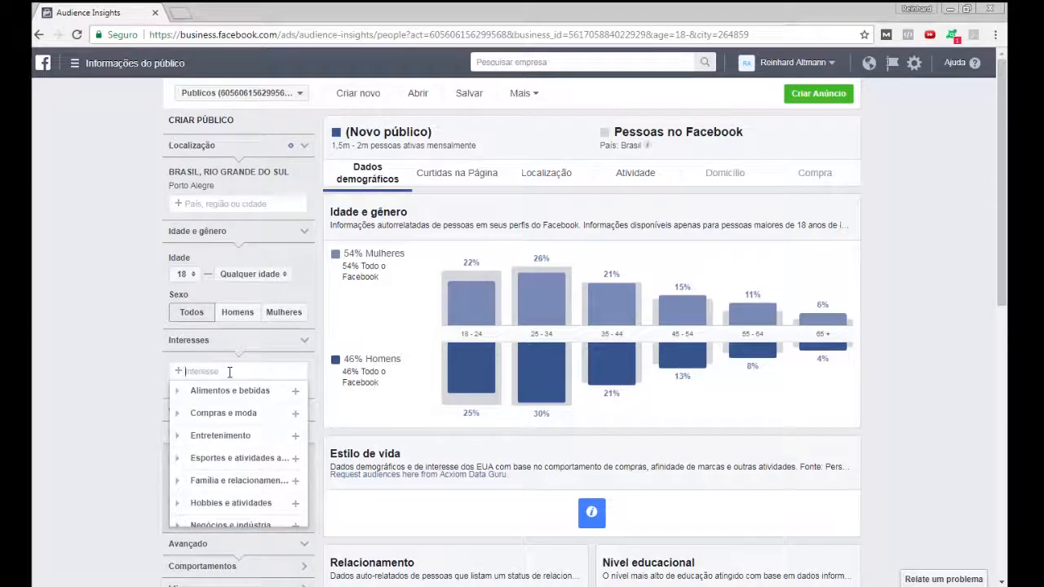
type("casamento")
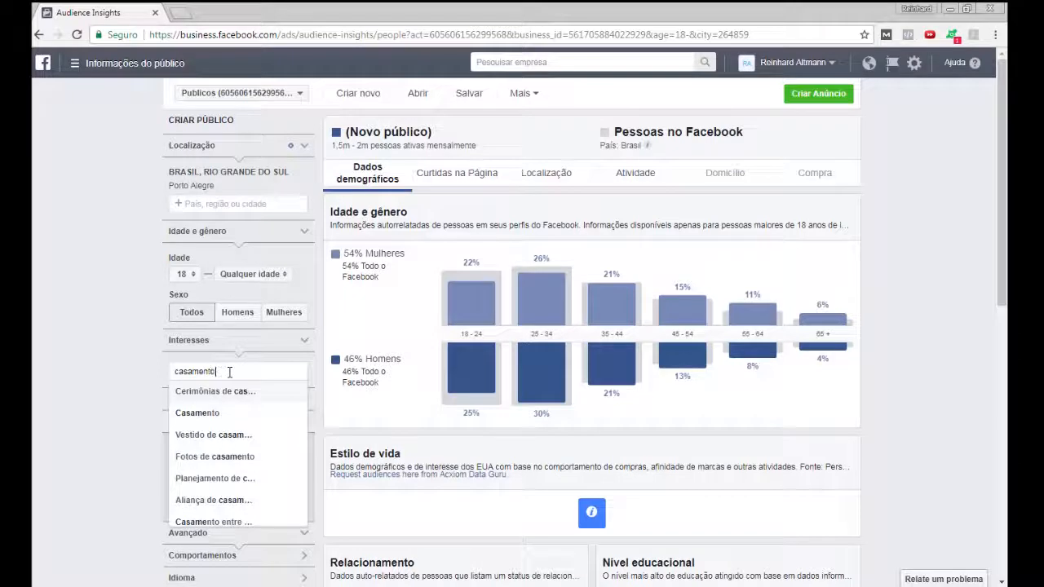
left_click(222, 416)
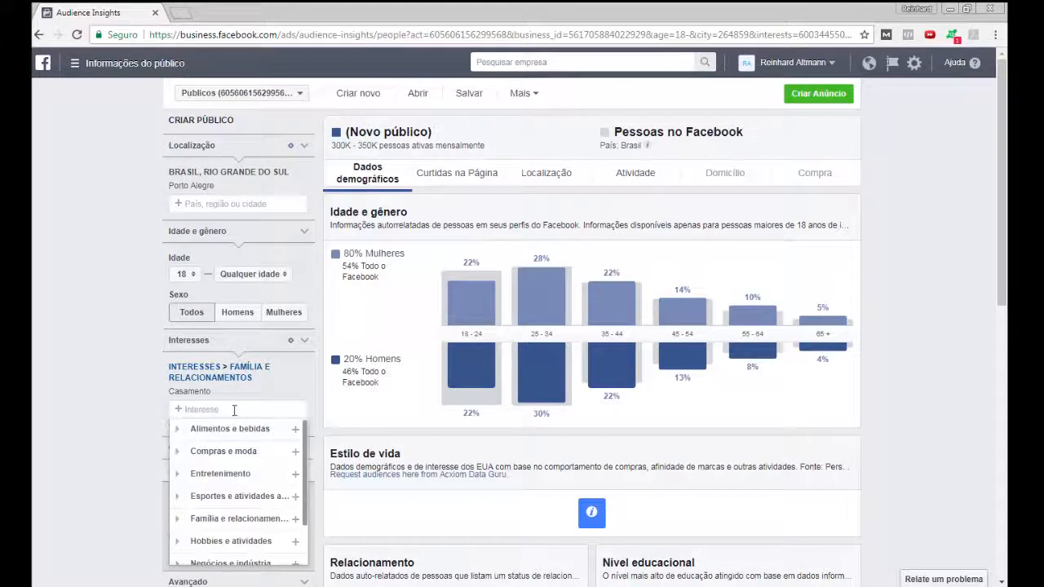
- Add the interest Cerimônias de casamento to the audience
type("cas")
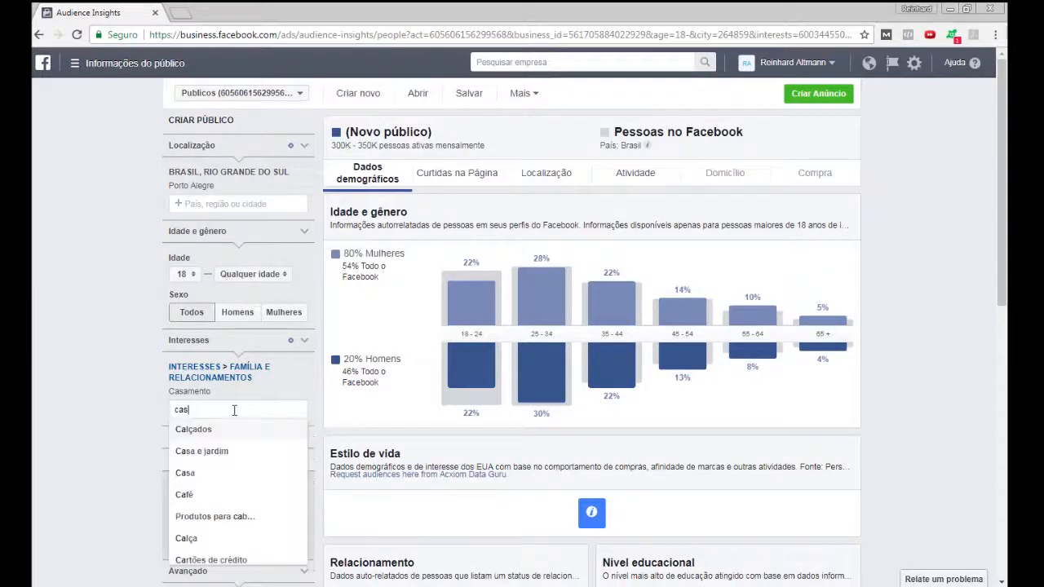
type("a")
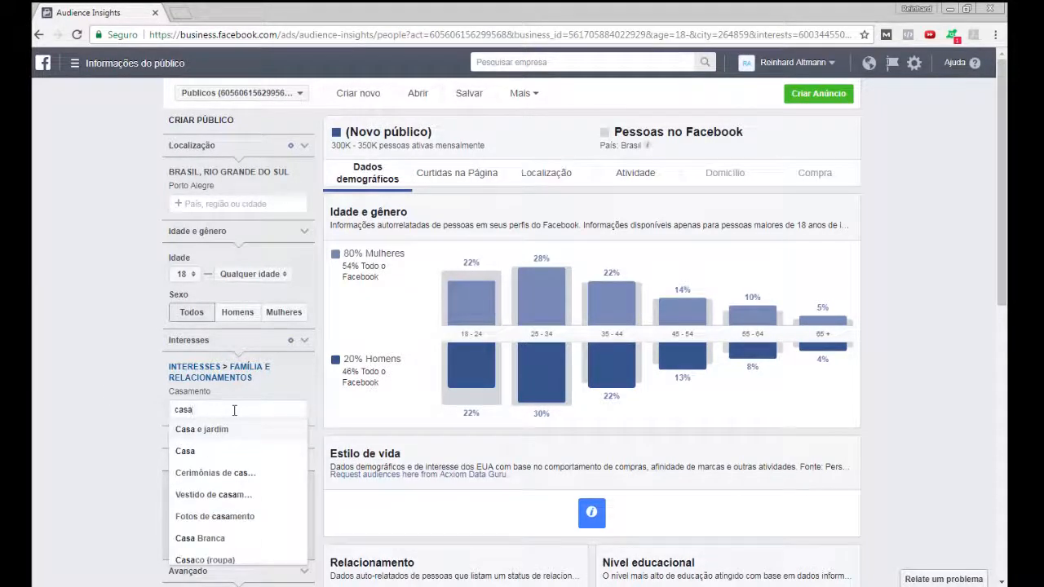
type("mento")
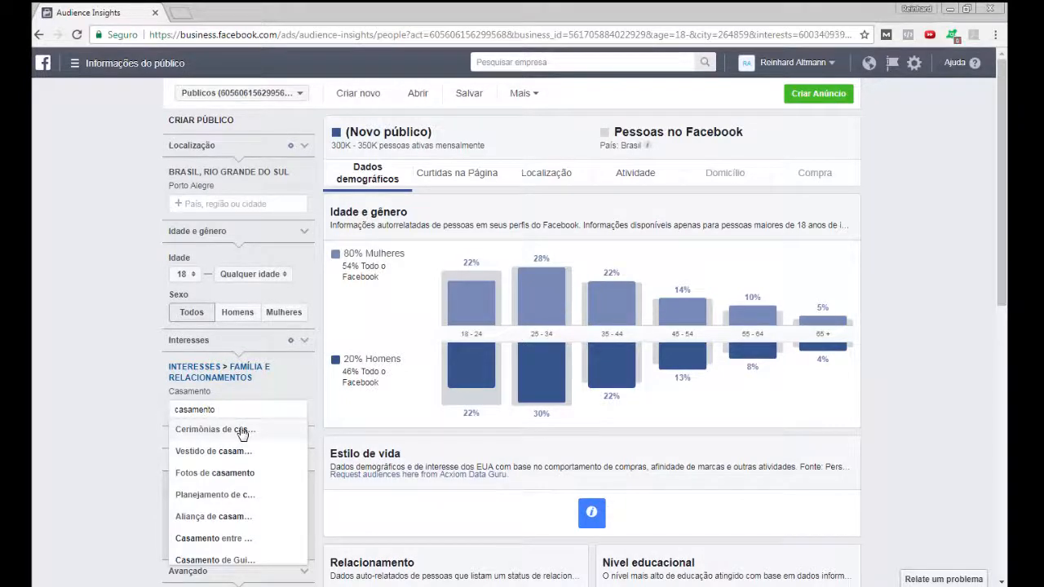
left_click(243, 432)
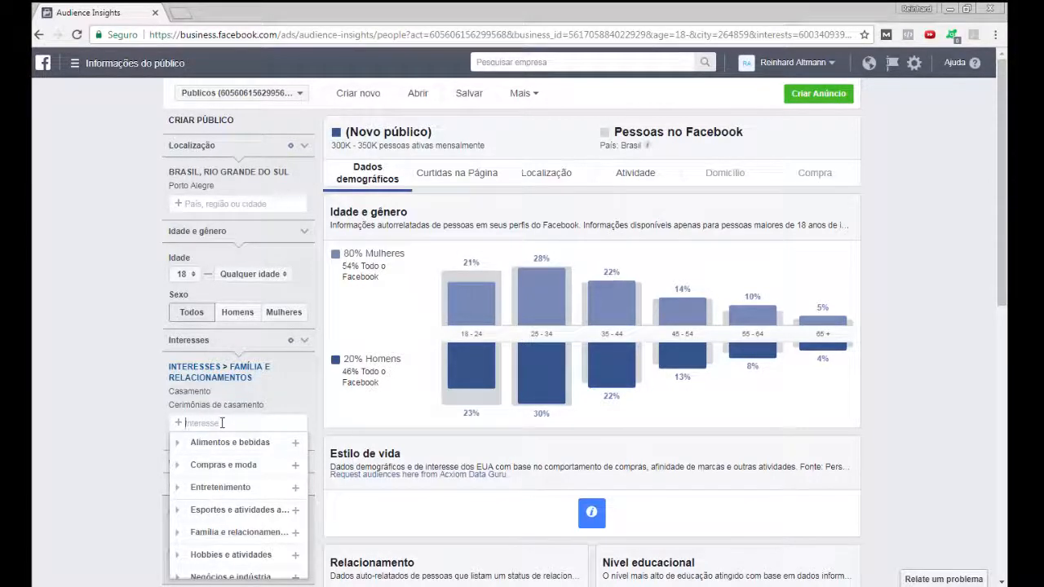
type("ali")
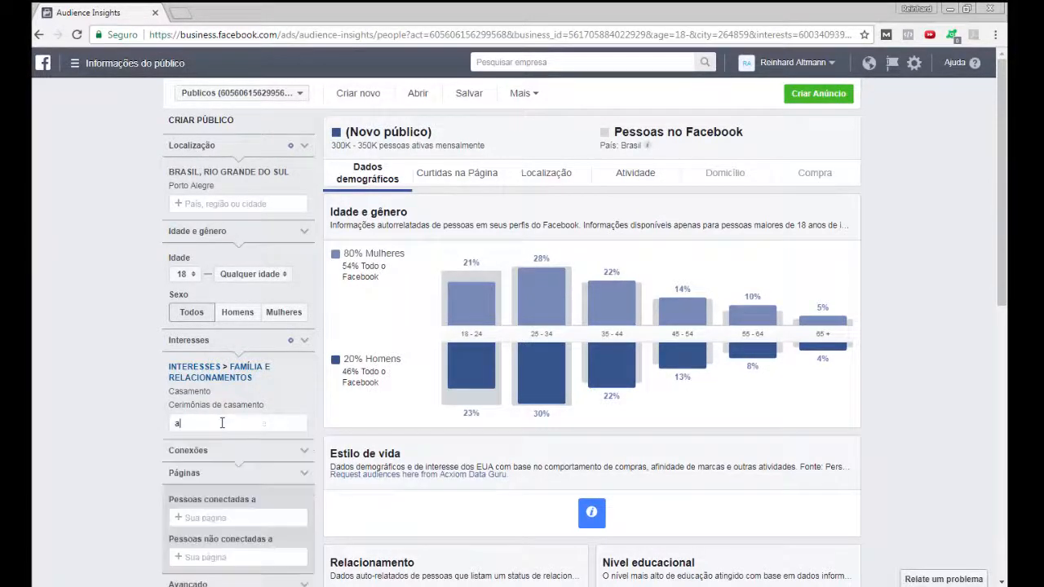
key("BackSpace")
key("BackSpace")
key("BackSpace")
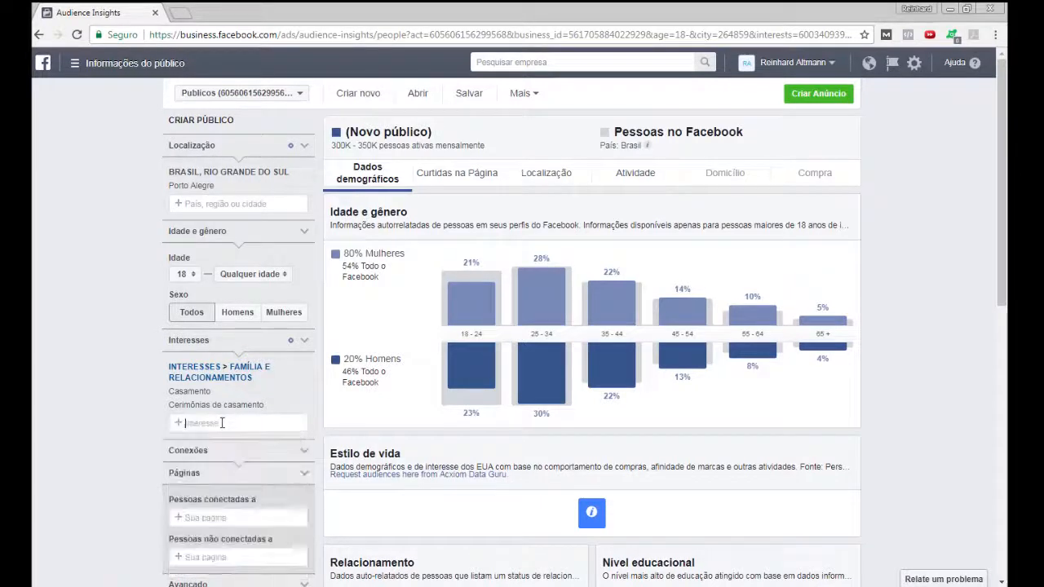
- Search the interests for "casament" and add Vestido de casamento to the audience
type("casa")
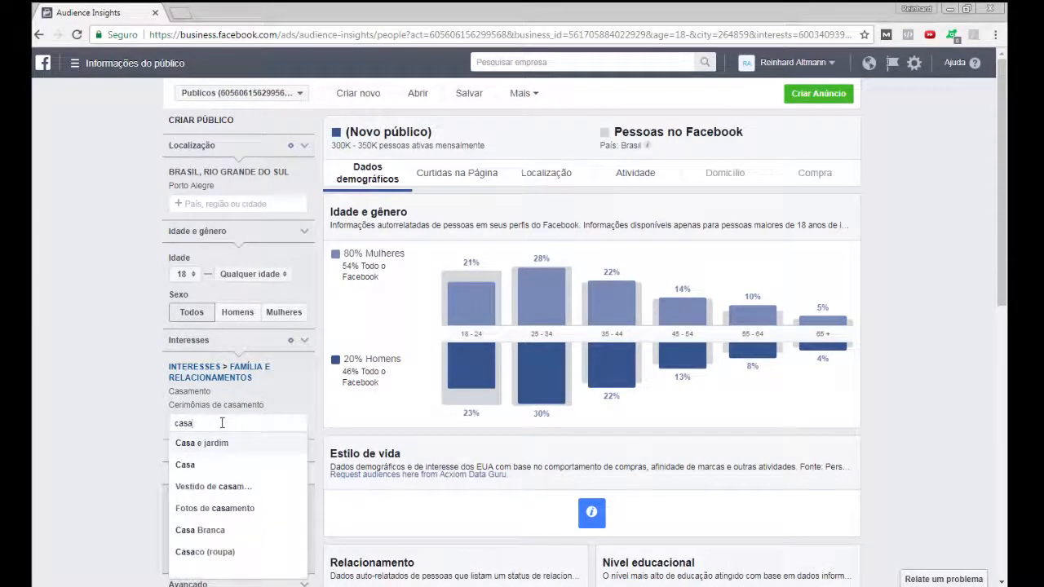
type("ment")
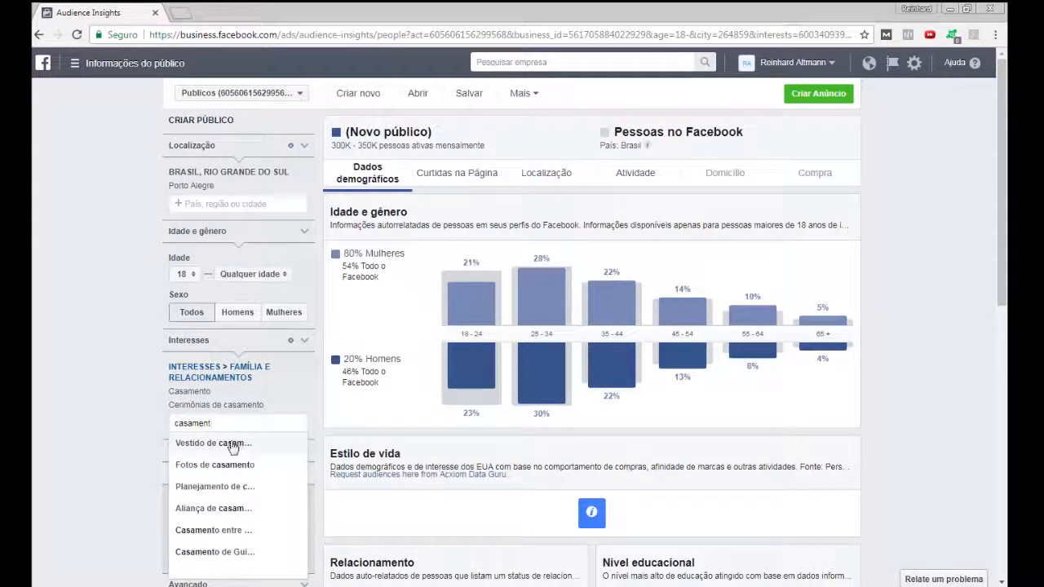
left_click(212, 443)
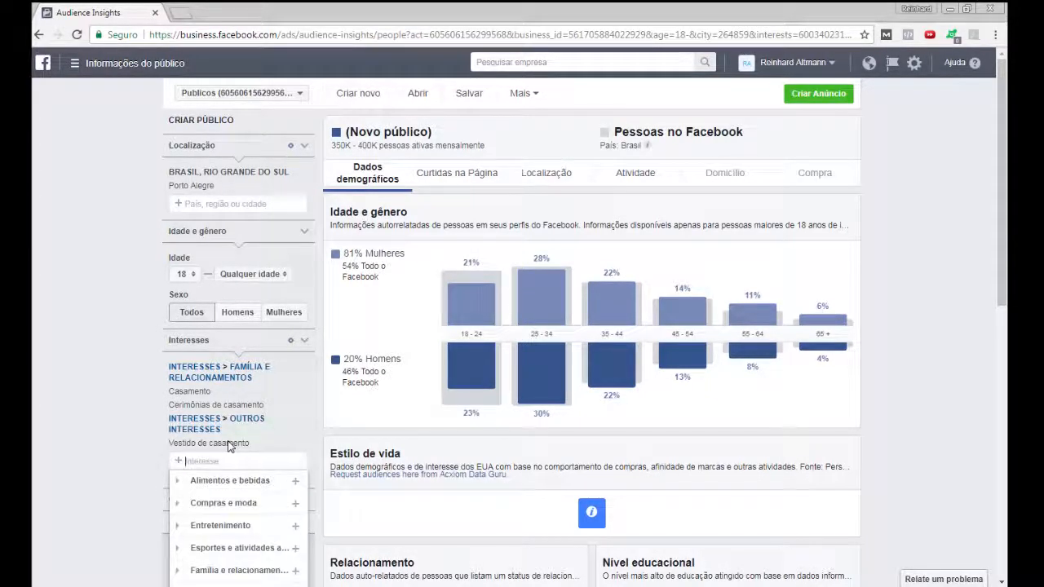
- Search the interests for "alian" and add Aliança de noivado to the audience
scroll(196, 391, "down", 1)
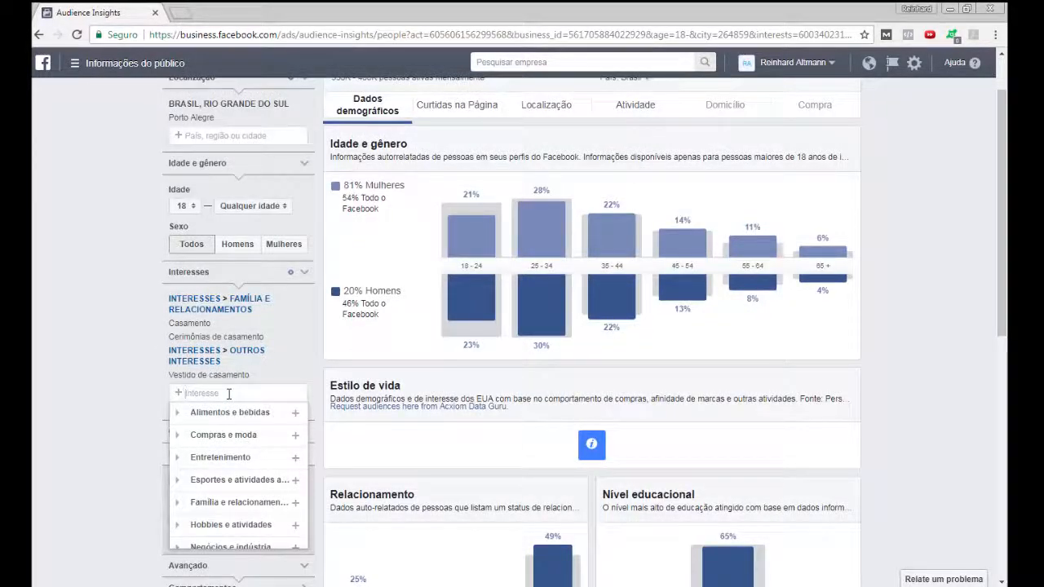
type("alian")
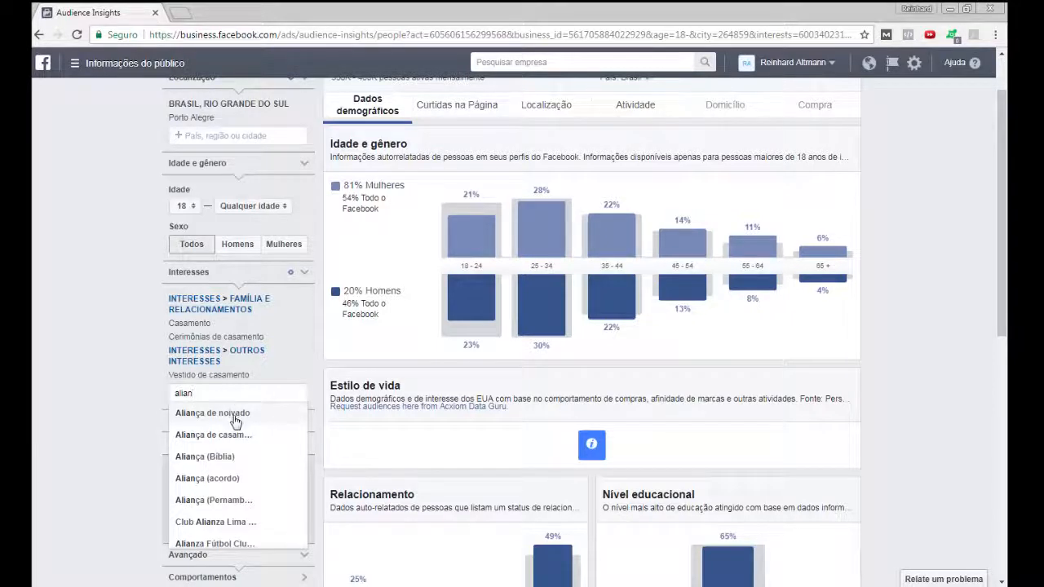
left_click(233, 412)
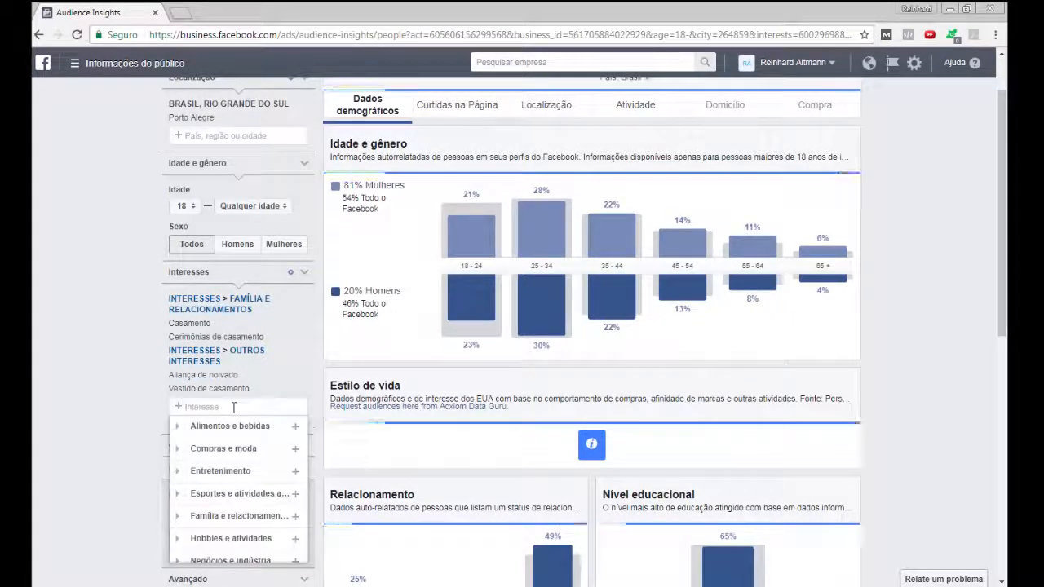
- Search the interests for "alianca" and add Aliança de casamento to the audience
type("alki")
type("nça")
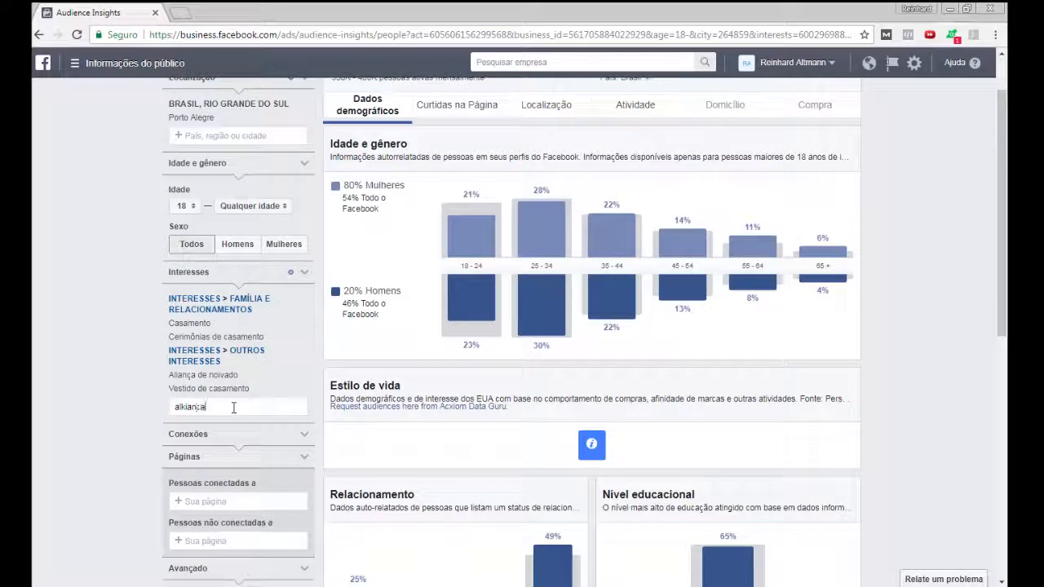
key("BackSpace")
key("BackSpace")
key("BackSpace")
key("BackSpace")
key("BackSpace")
key("BackSpace")
type("li")
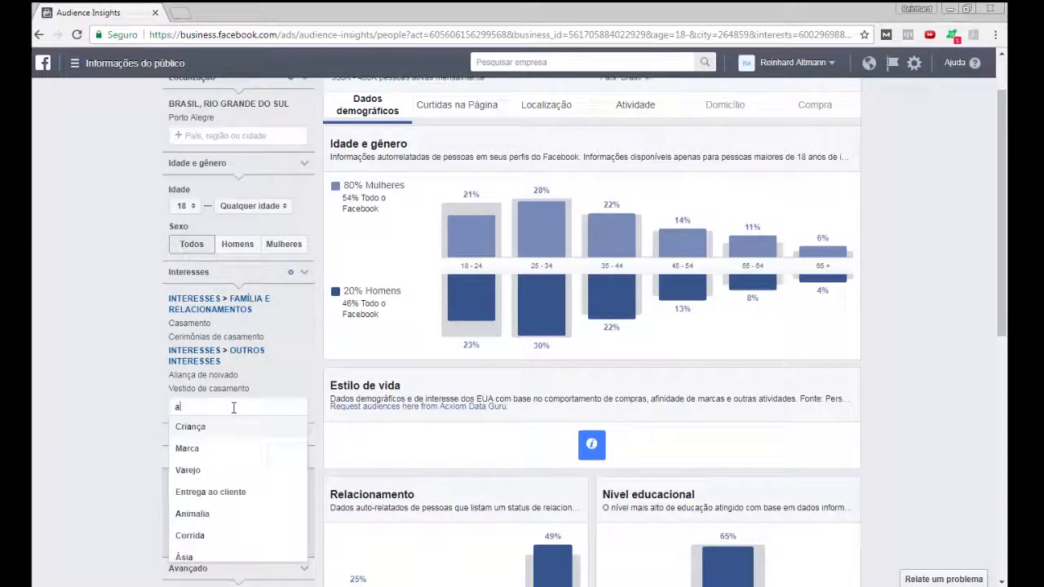
type("anca")
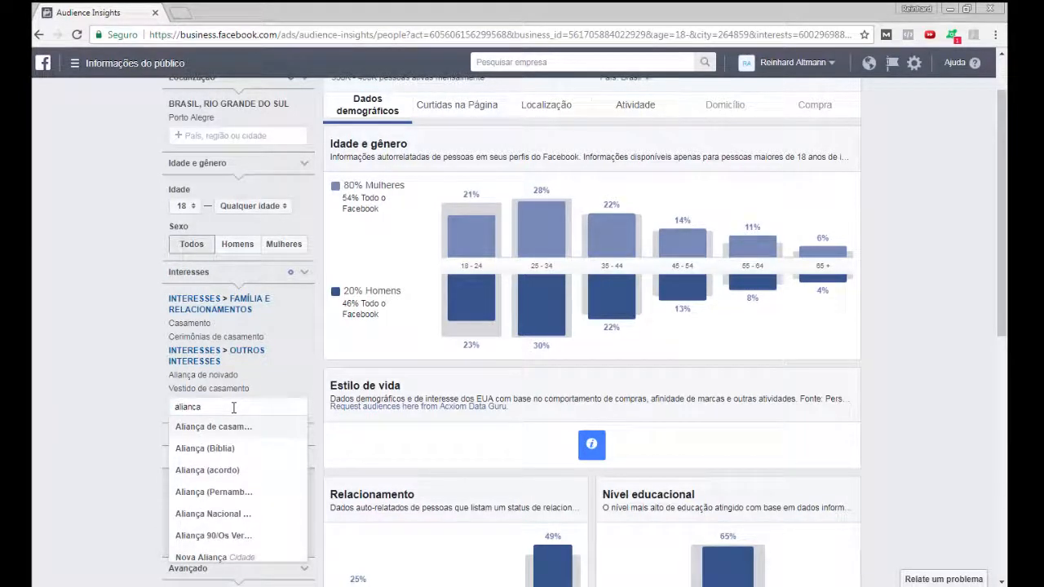
left_click(191, 428)
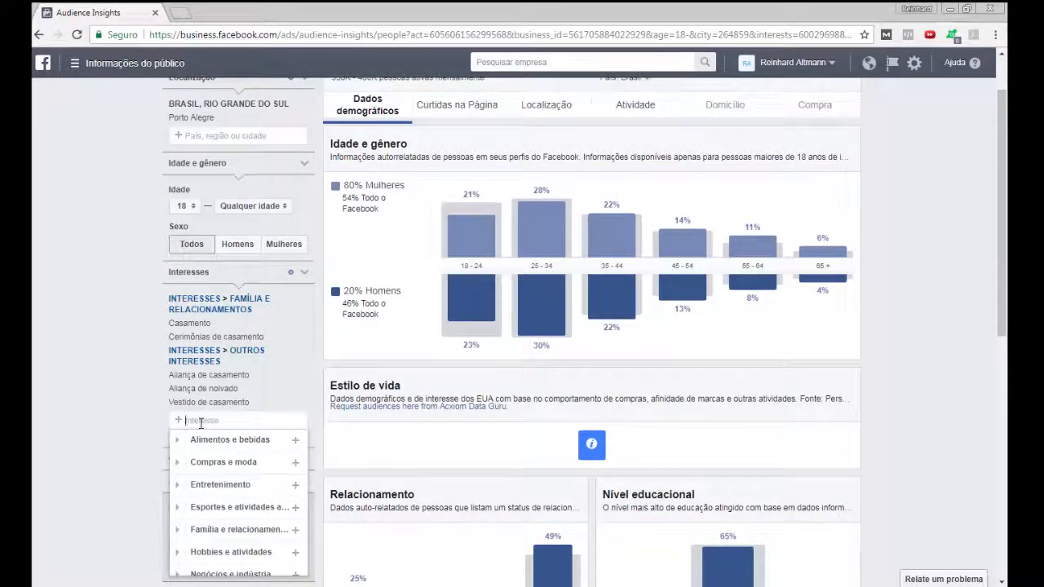
left_click(148, 403)
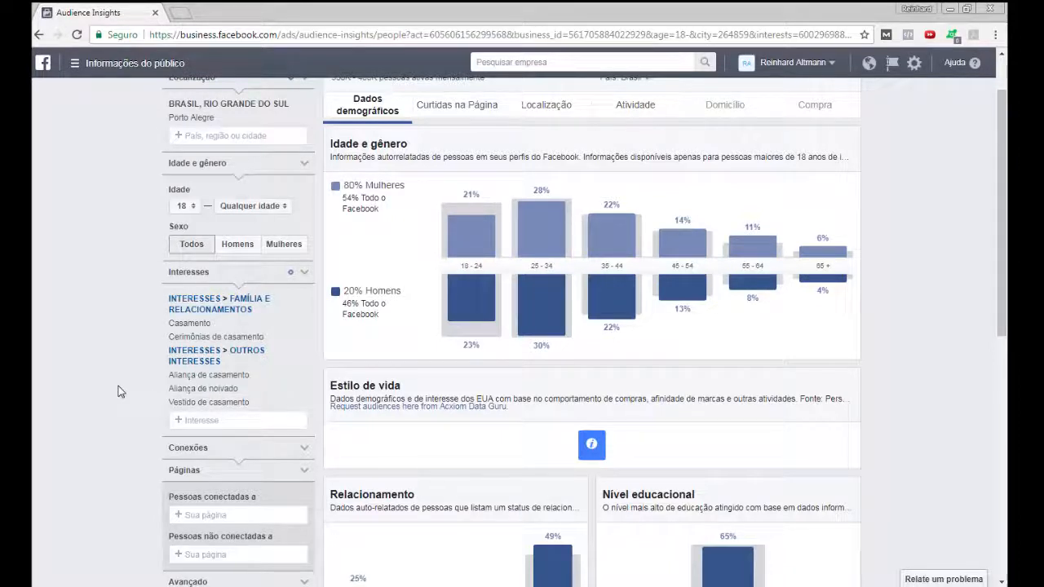
- Search the interests for "formatura" and add Formatura to the audience
left_click(234, 421)
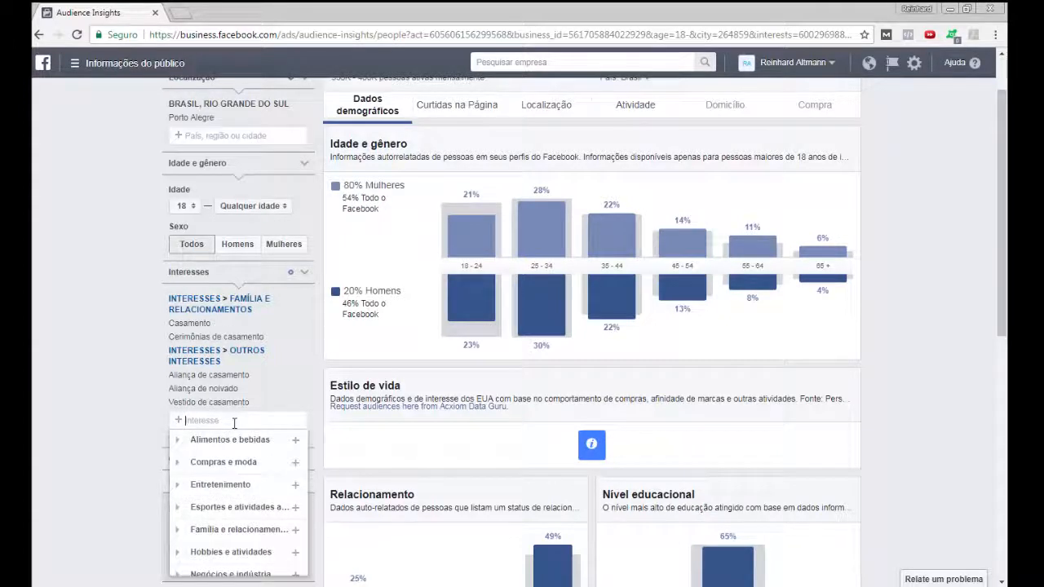
type("forma")
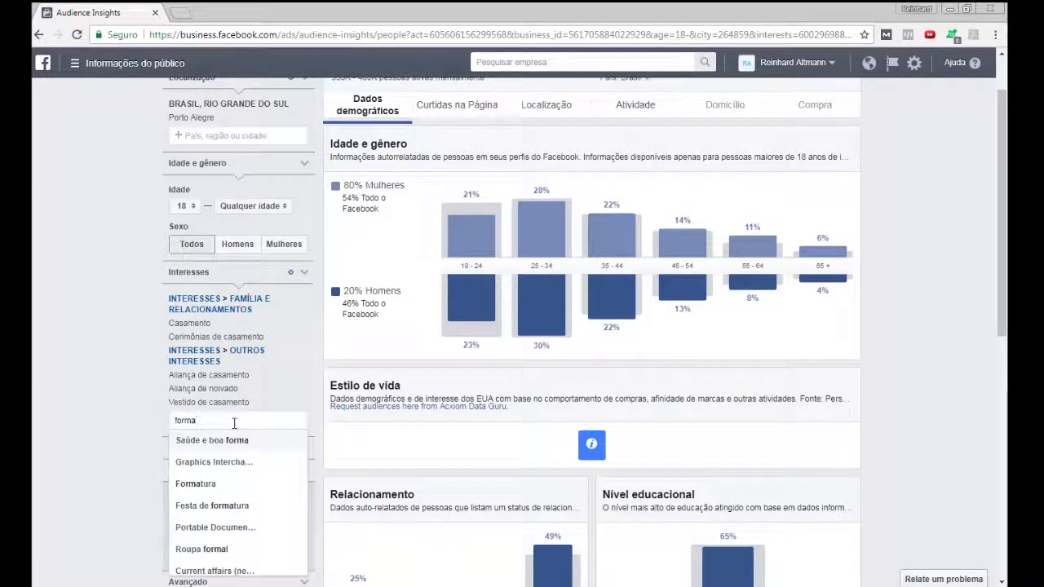
type("tura")
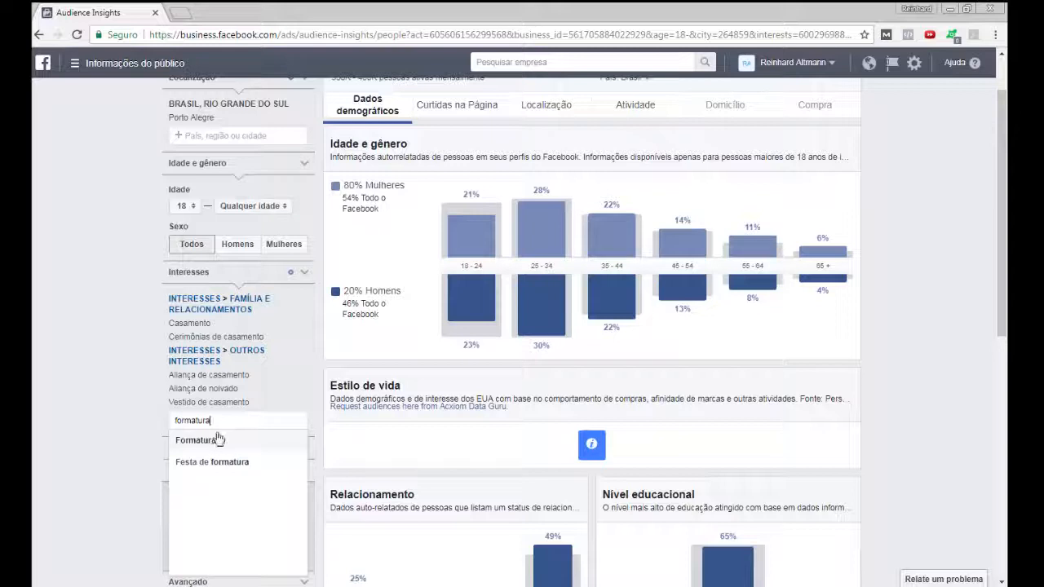
left_click(213, 442)
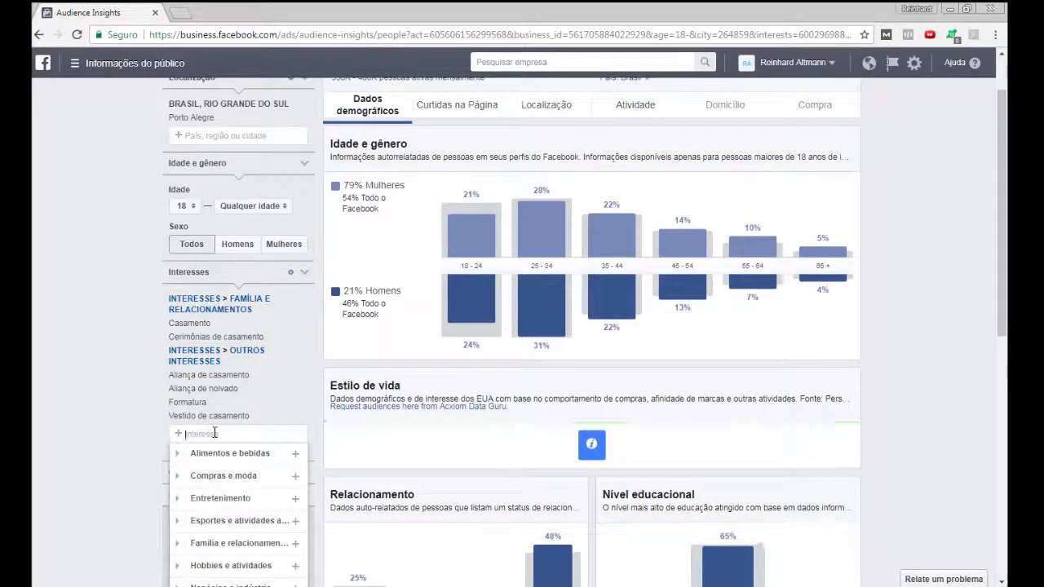
- Search the interests for "festa de forma" and add Festa de formatura to the audience
type("festa de")
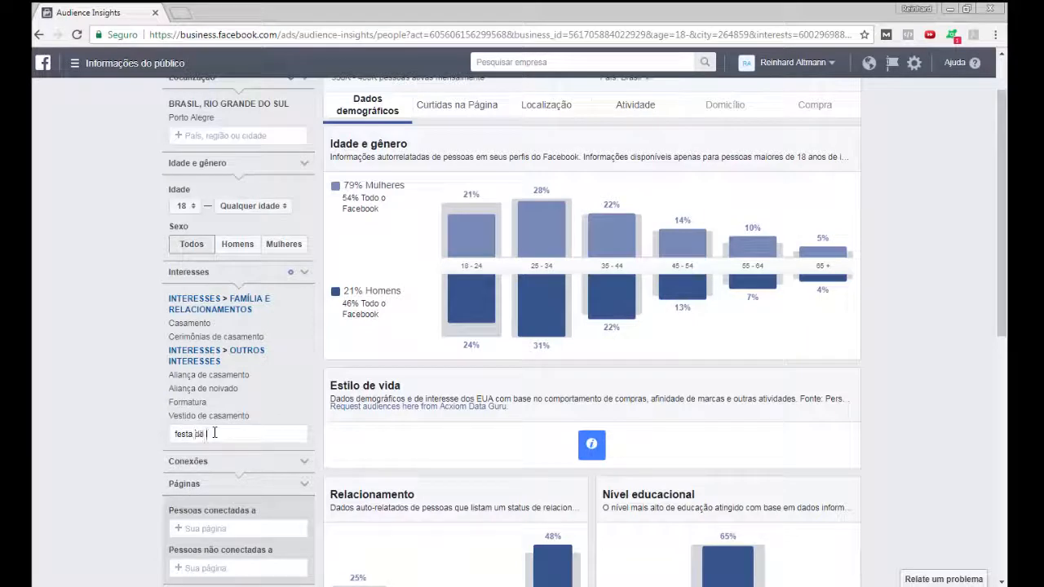
type(" forma")
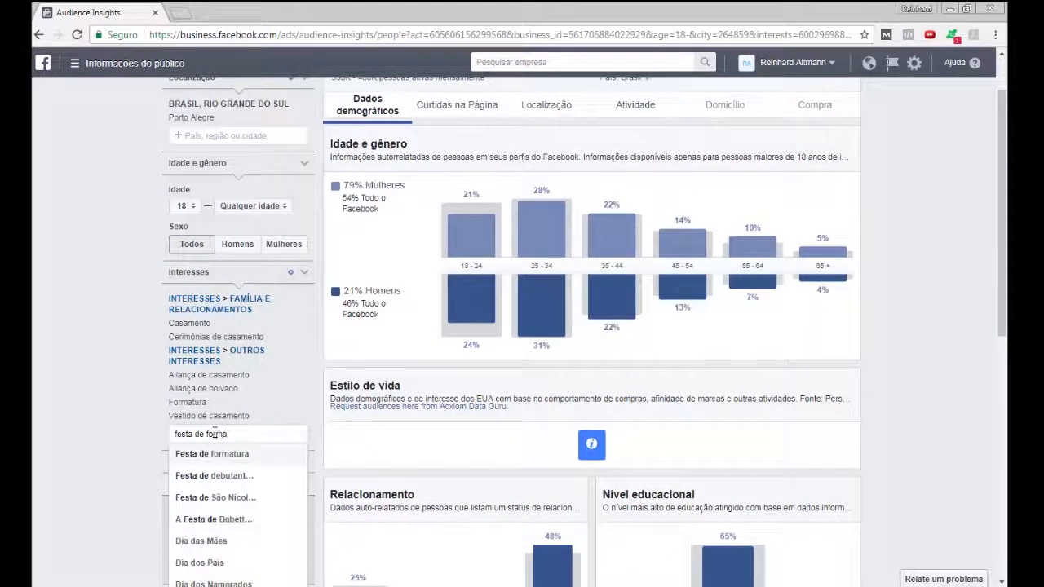
left_click(234, 458)
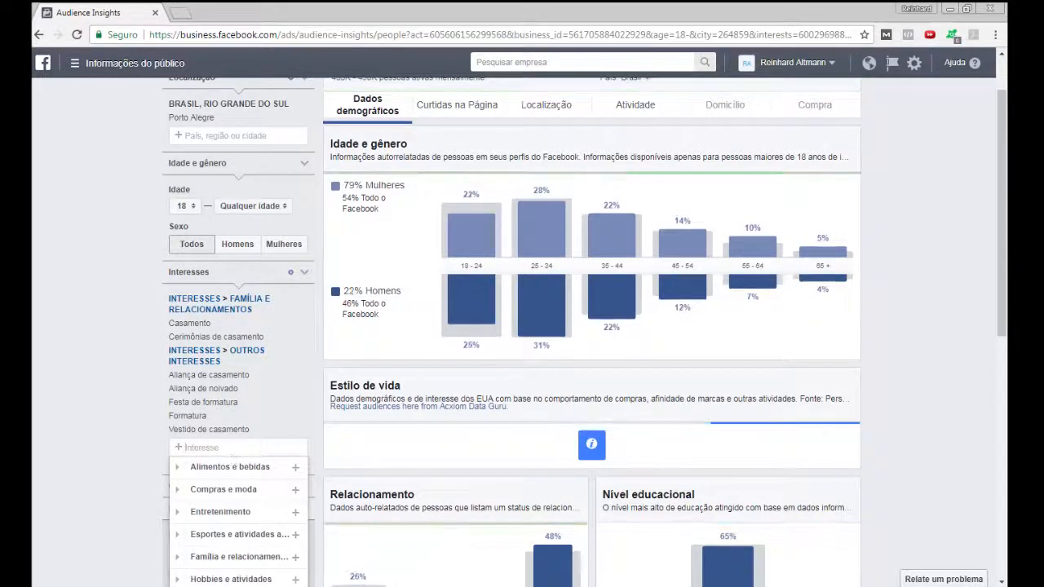
left_click(81, 403)
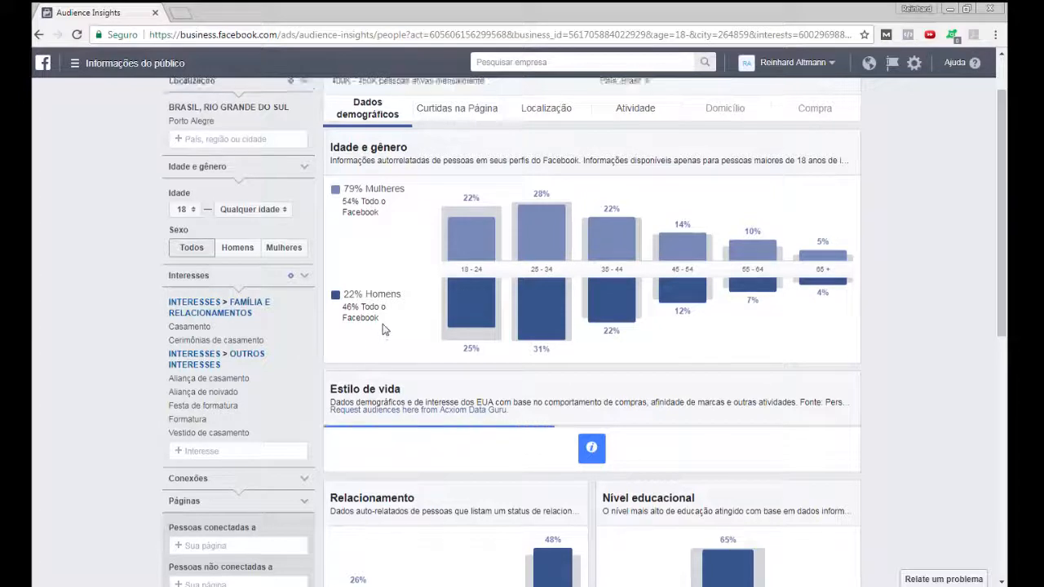
- Restrict the audience's gender to Mulheres
scroll(382, 323, "up", 1)
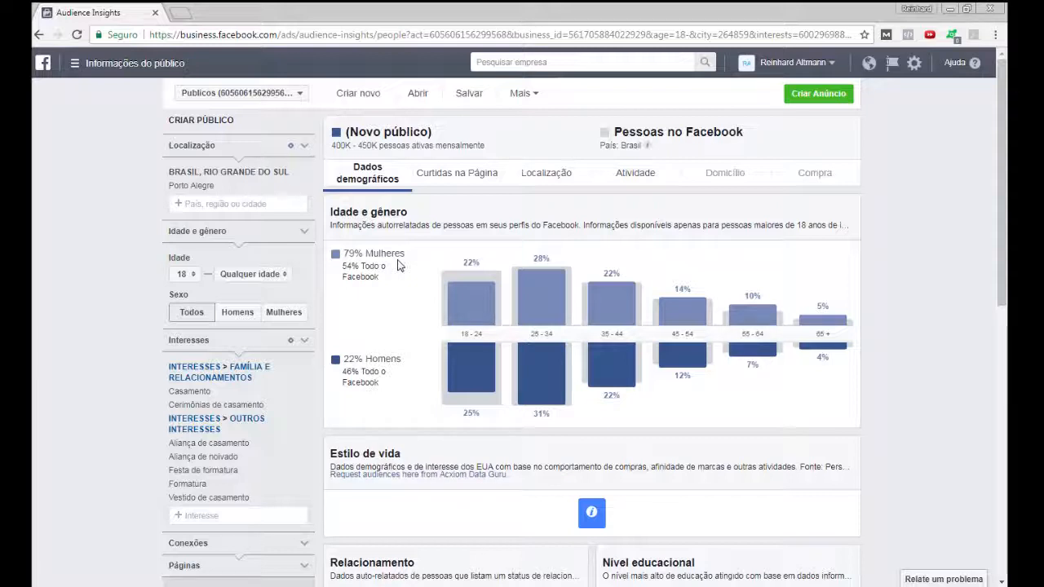
left_click(283, 313)
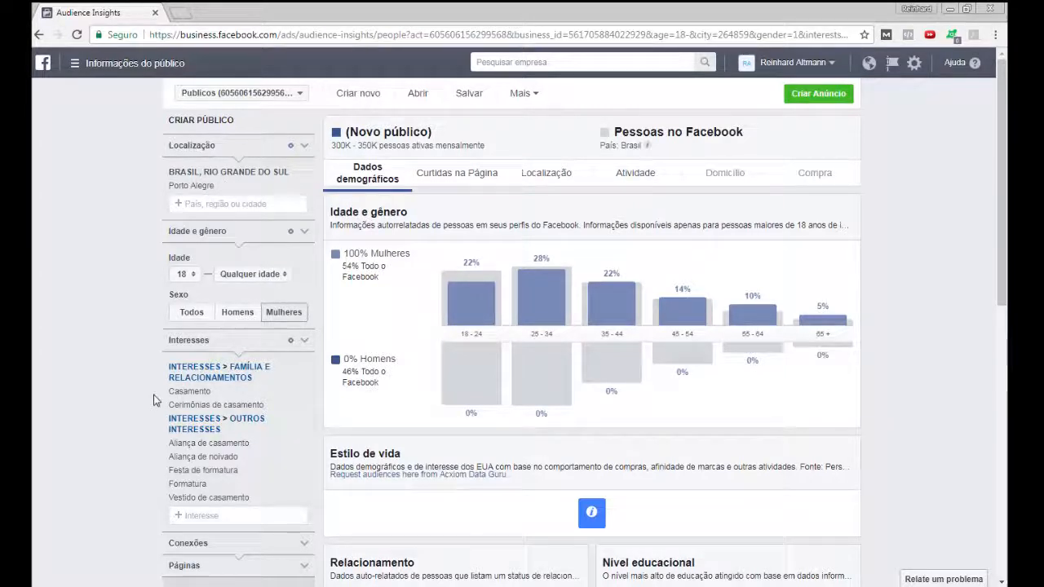
scroll(156, 399, "down", 1)
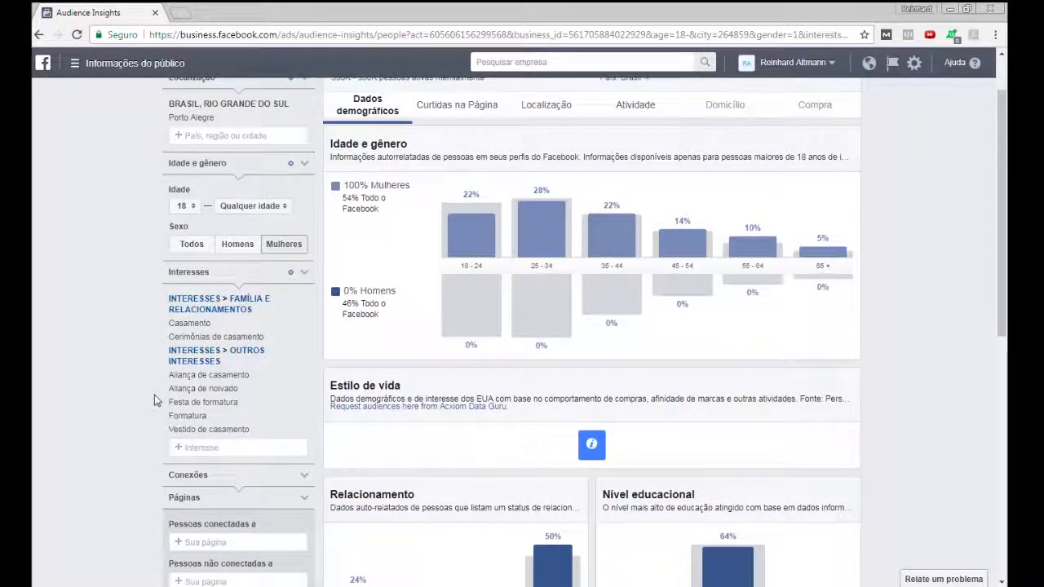
left_click(215, 447)
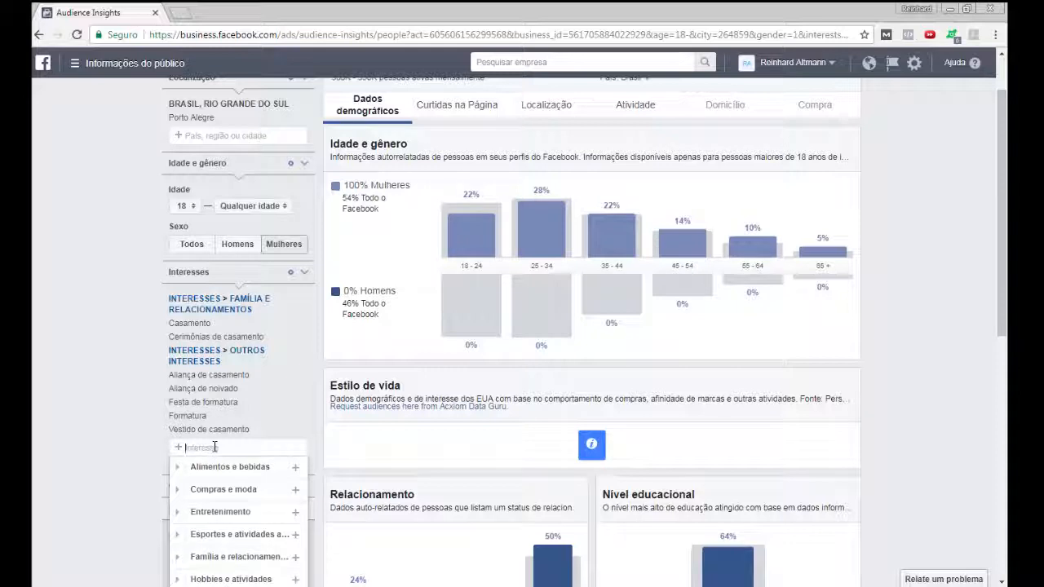
left_click(133, 437)
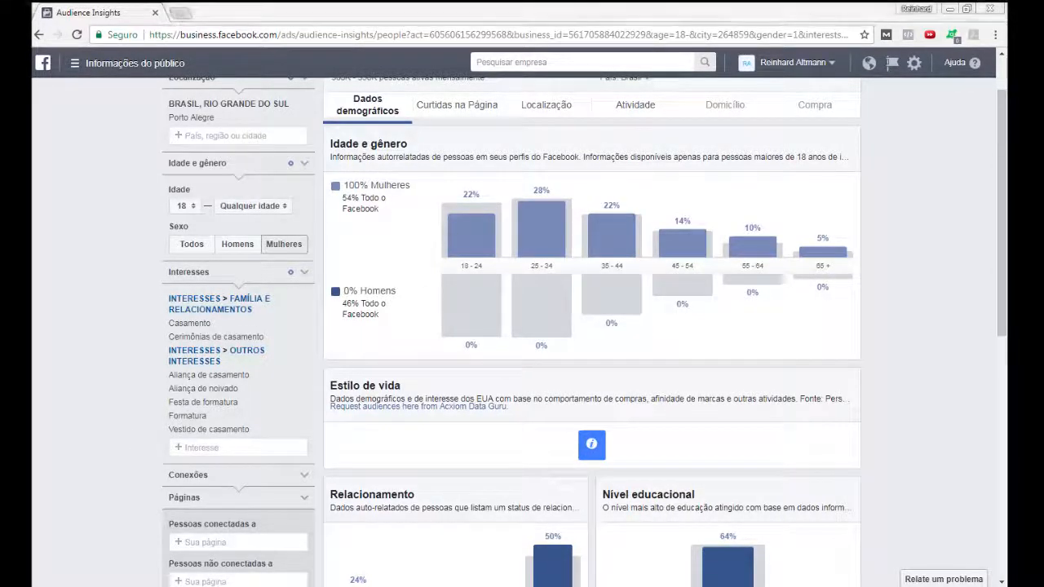
- Filter the audience by relationship status to Solteiro(a), Em um relacionamento sério and Noivo(a)
scroll(121, 407, "down", 3)
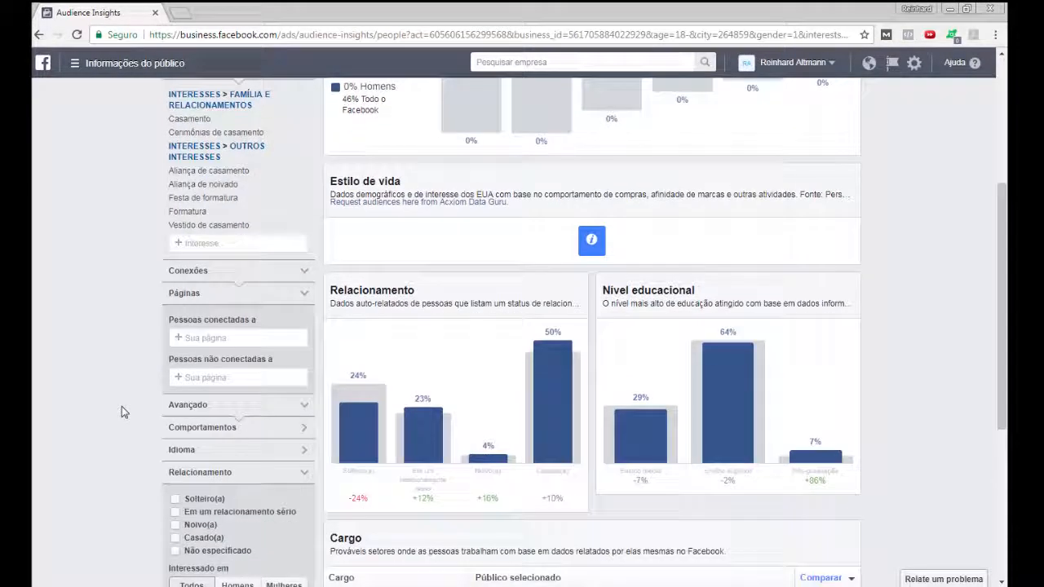
scroll(121, 408, "down", 1)
left_click(266, 405)
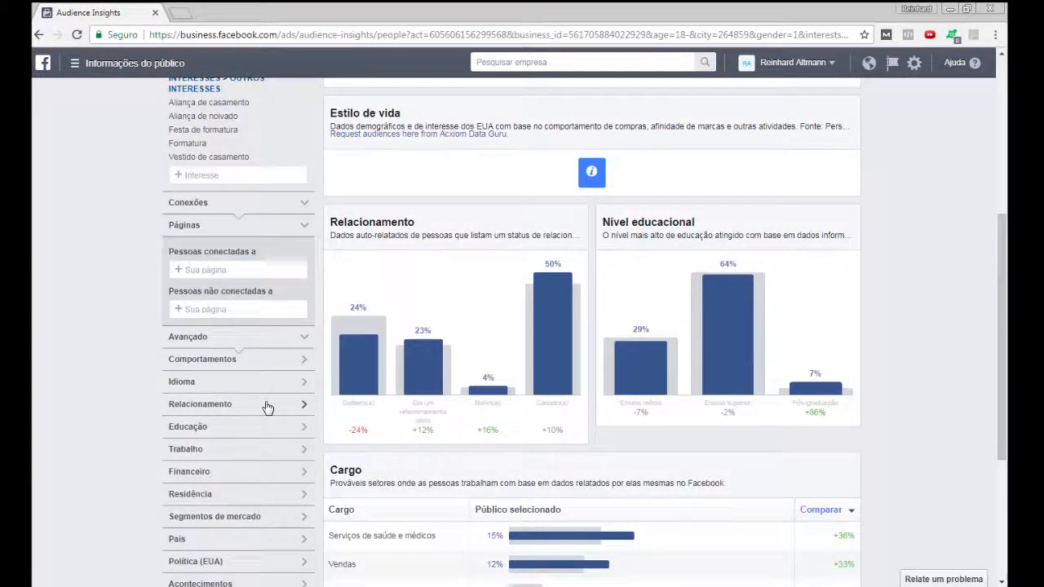
left_click(267, 406)
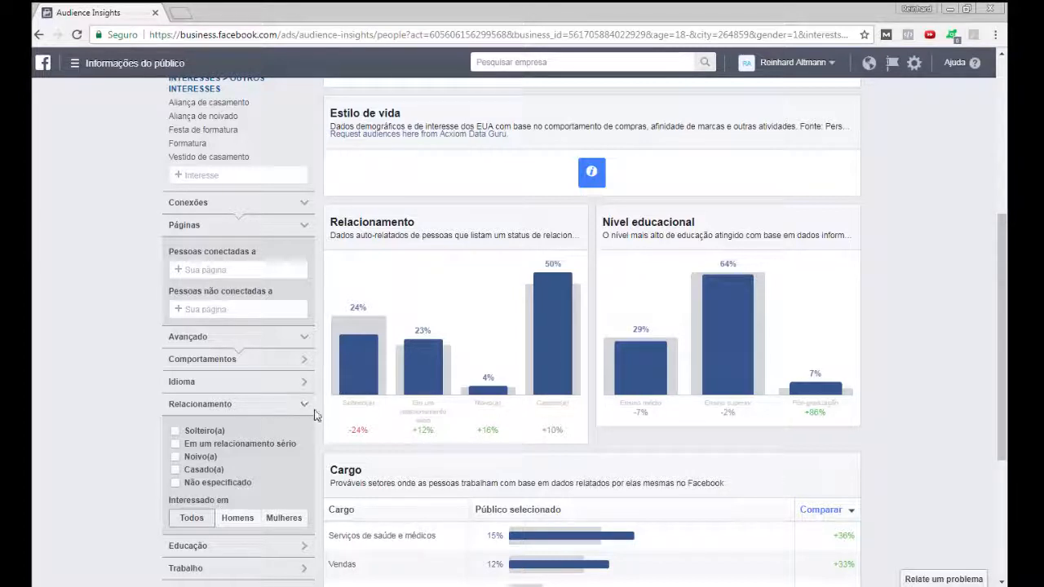
left_click(175, 445)
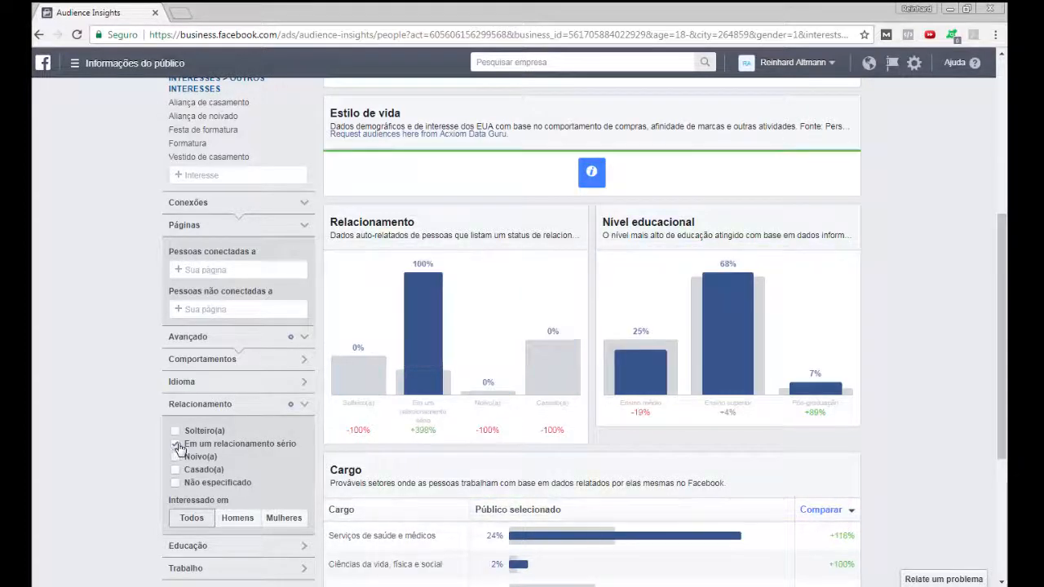
left_click(177, 457)
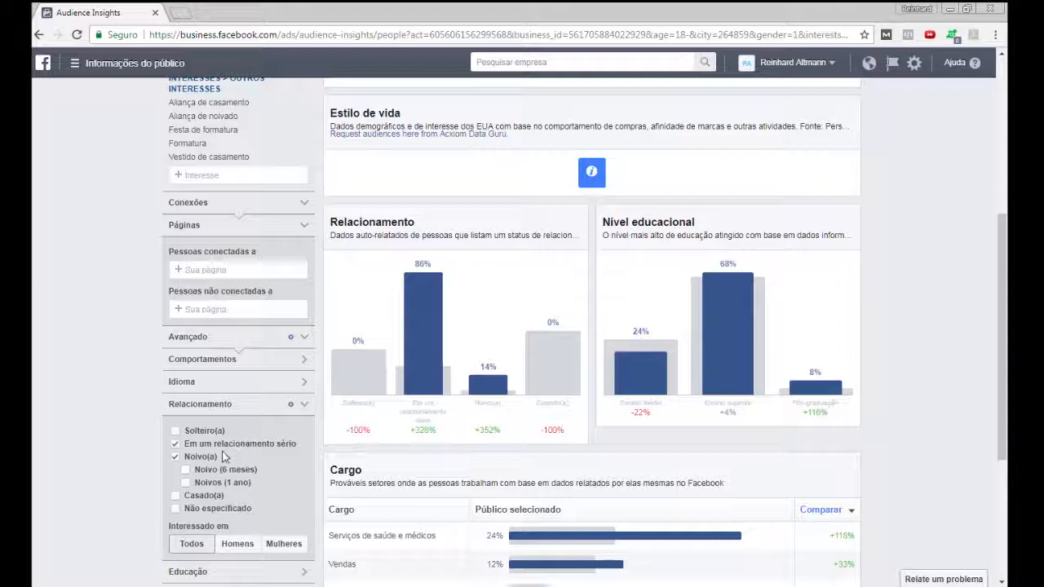
left_click(175, 444)
left_click(174, 432)
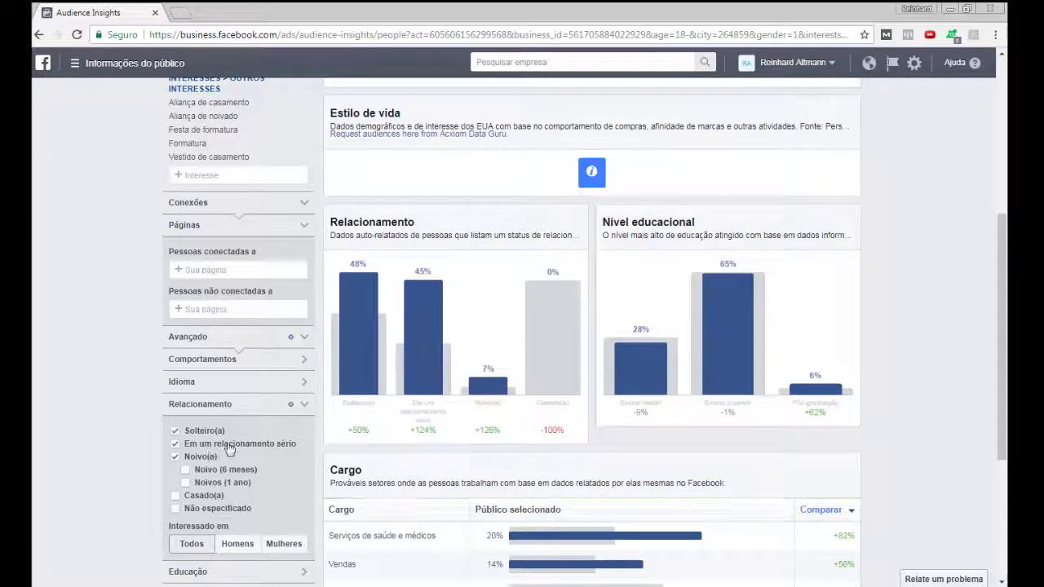
- Review the audience's size and its age, relationship, education and job title breakdowns under the selected filters
scroll(144, 408, "up", 3)
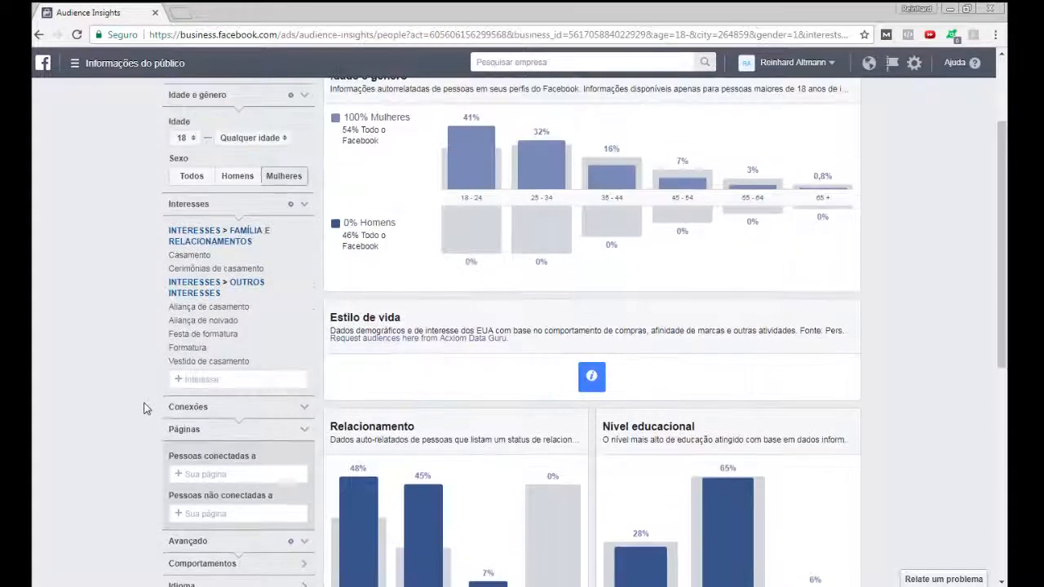
scroll(144, 408, "up", 2)
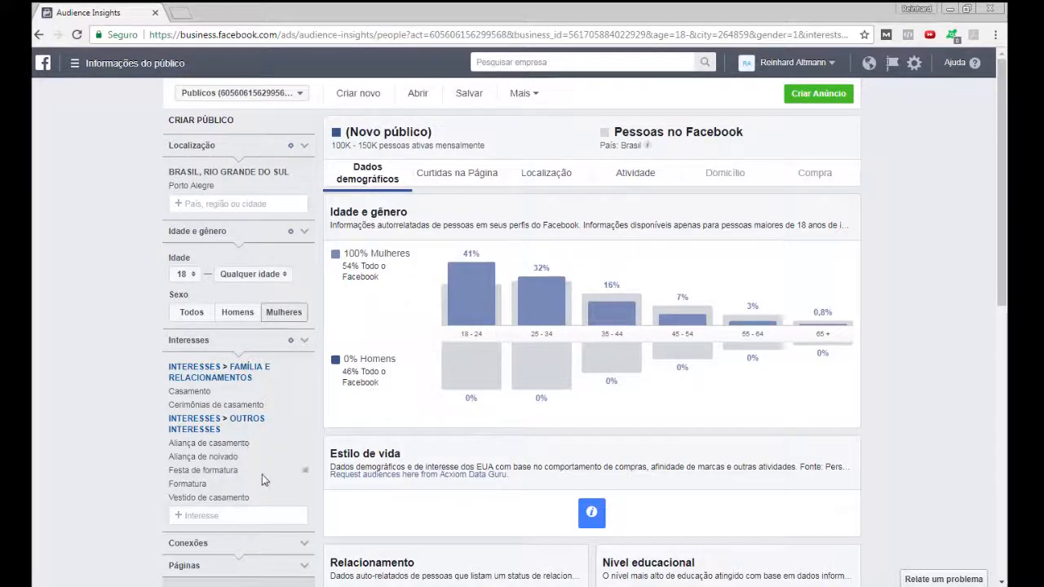
scroll(265, 476, "down", 3)
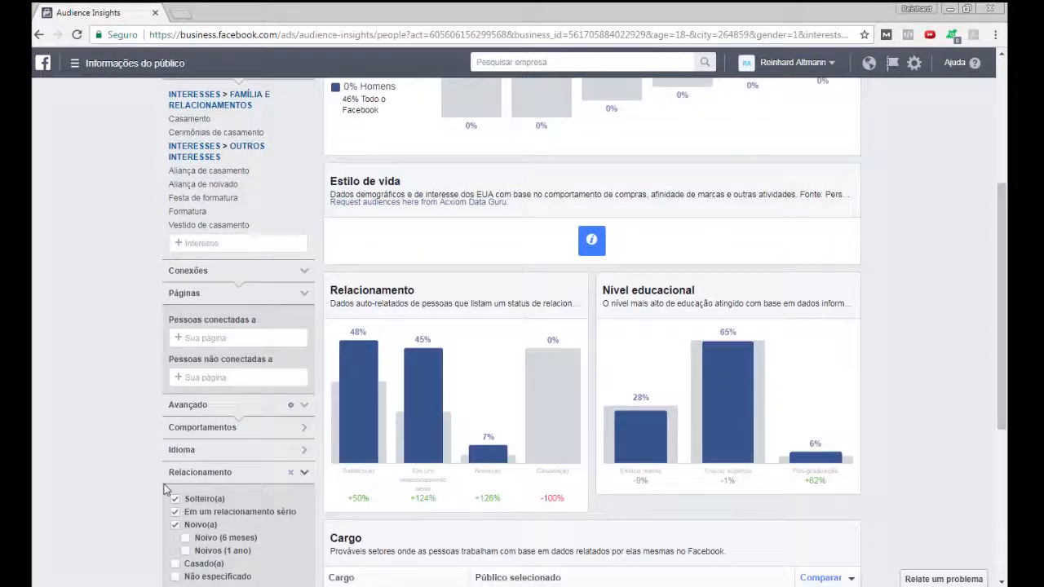
scroll(167, 487, "down", 1)
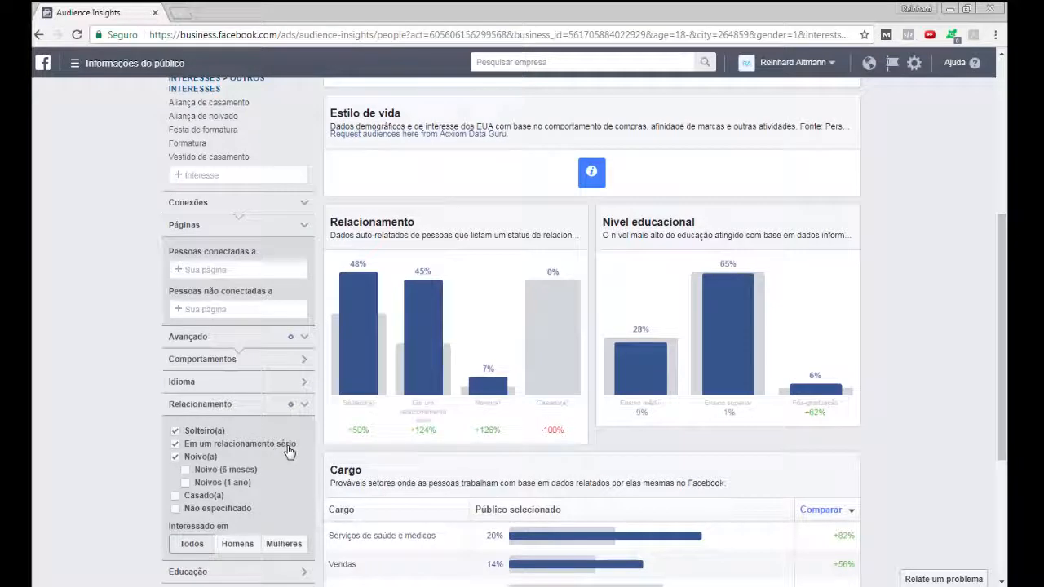
scroll(138, 454, "down", 1)
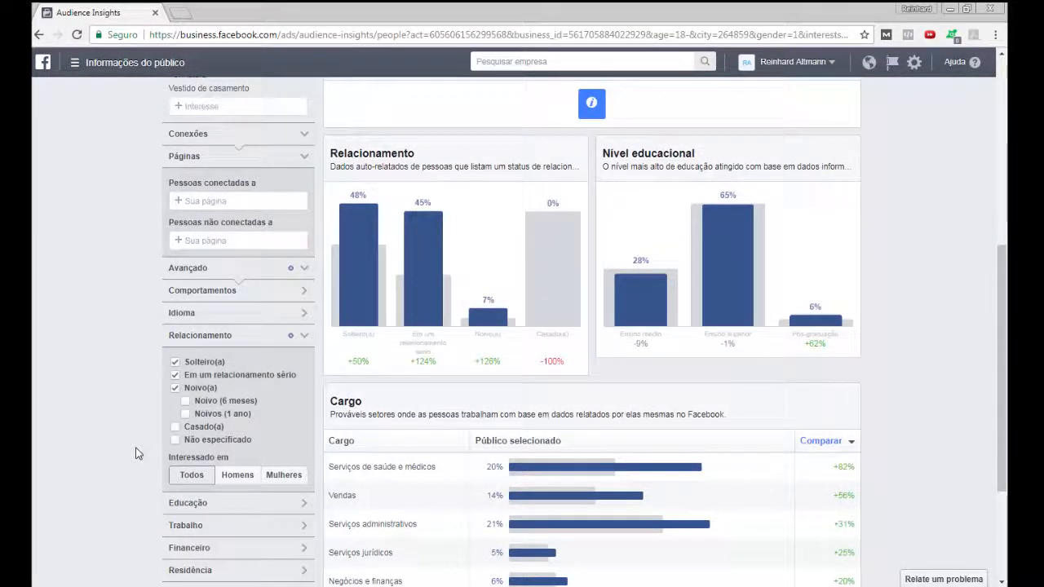
scroll(137, 454, "up", 4)
scroll(138, 453, "up", 2)
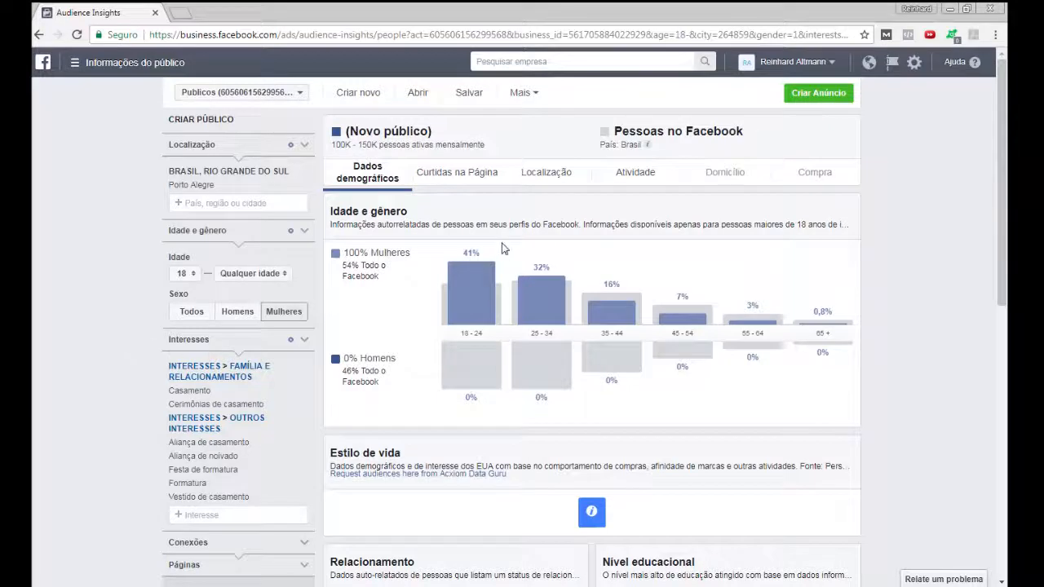
- Examine the audience's page likes, covering the main categories and the pages ranked by relevance and affinity
left_click(453, 175)
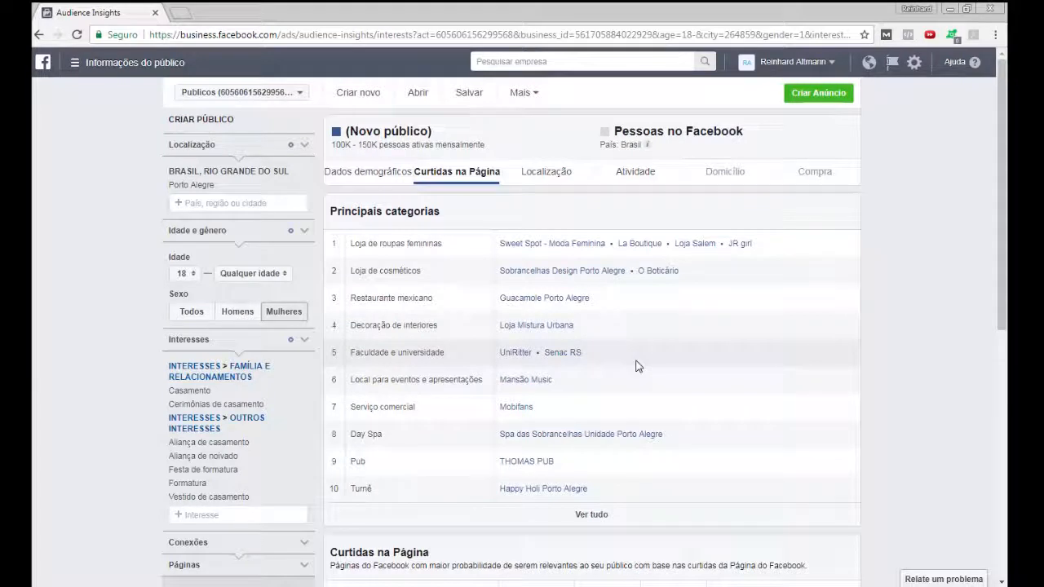
scroll(638, 367, "down", 3)
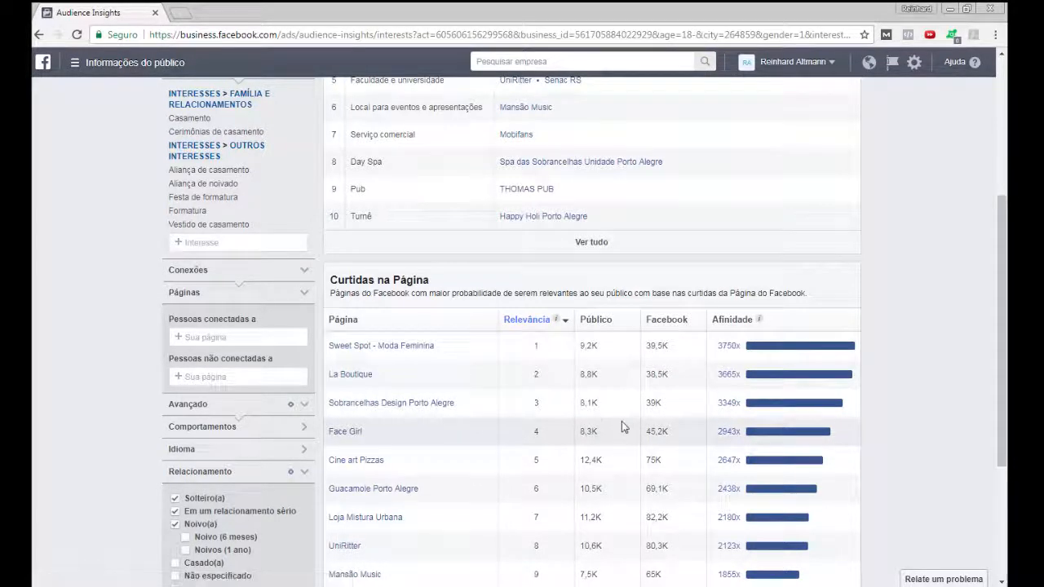
scroll(451, 171, "up", 3)
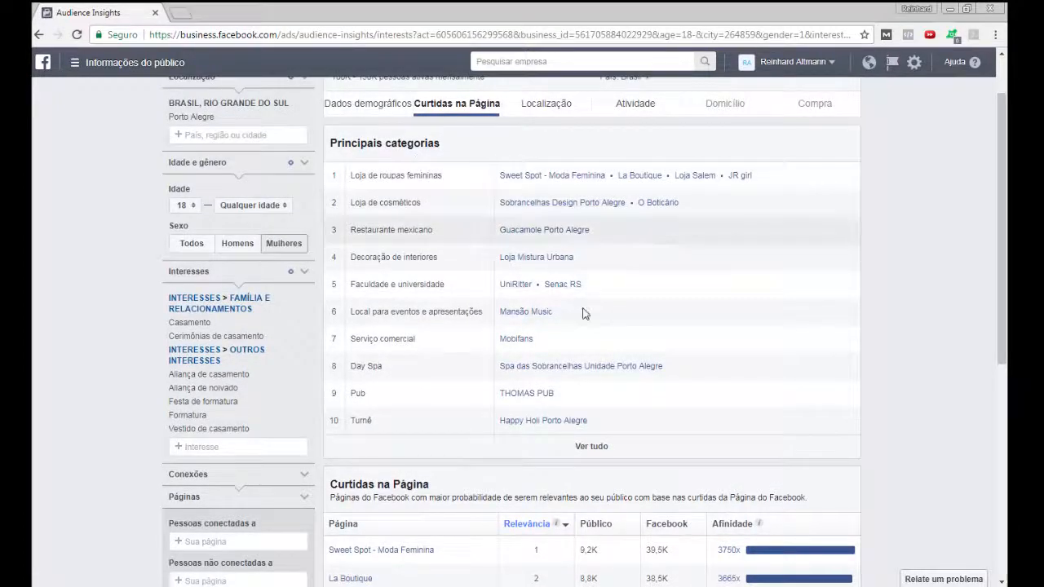
scroll(513, 360, "down", 4)
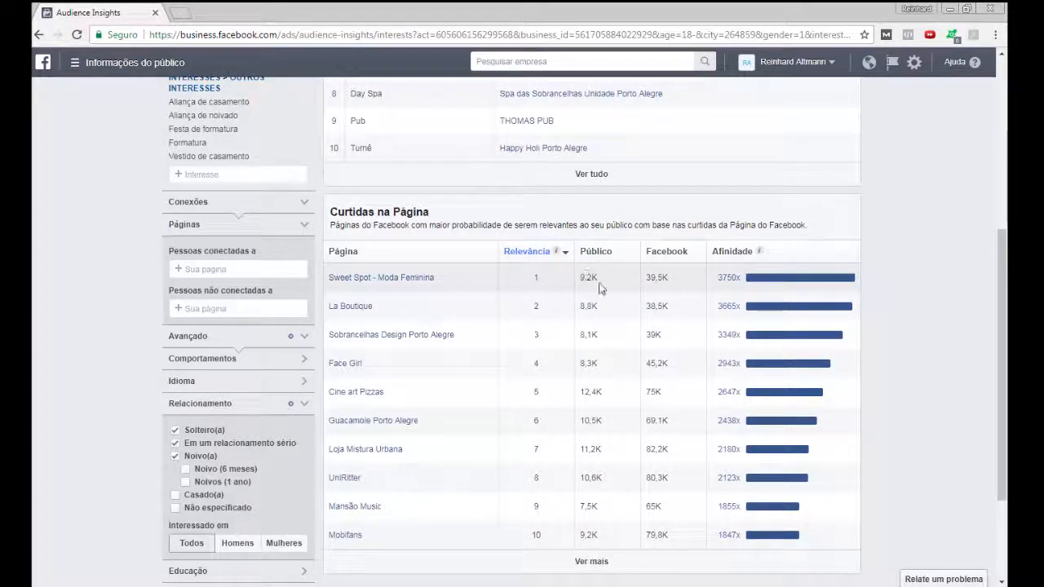
scroll(600, 287, "up", 5)
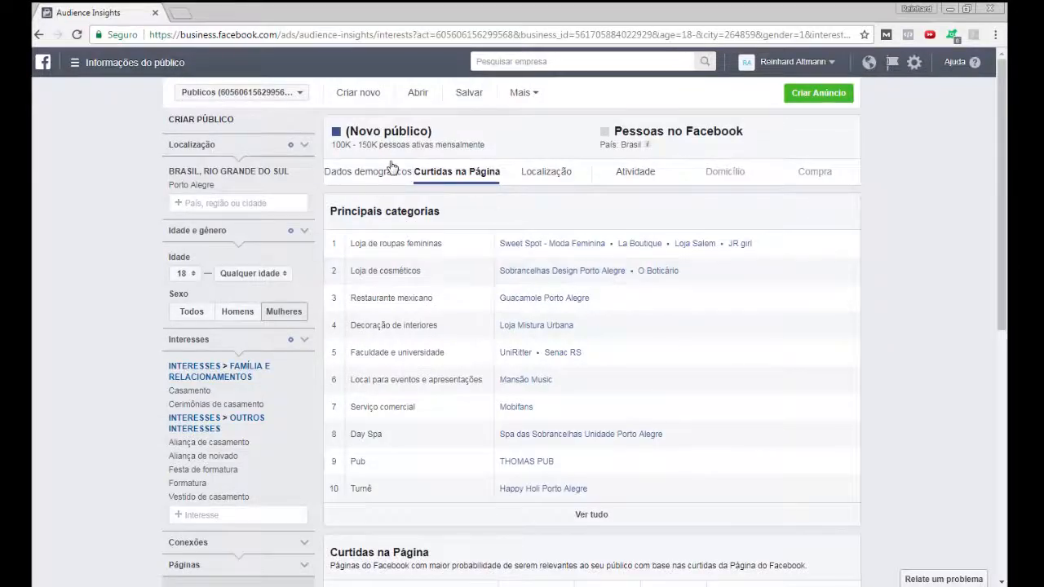
- Check the audience counts of the two most relevant liked pages, Sweet Spot - Moda Feminina and La Boutique
scroll(652, 278, "down", 3)
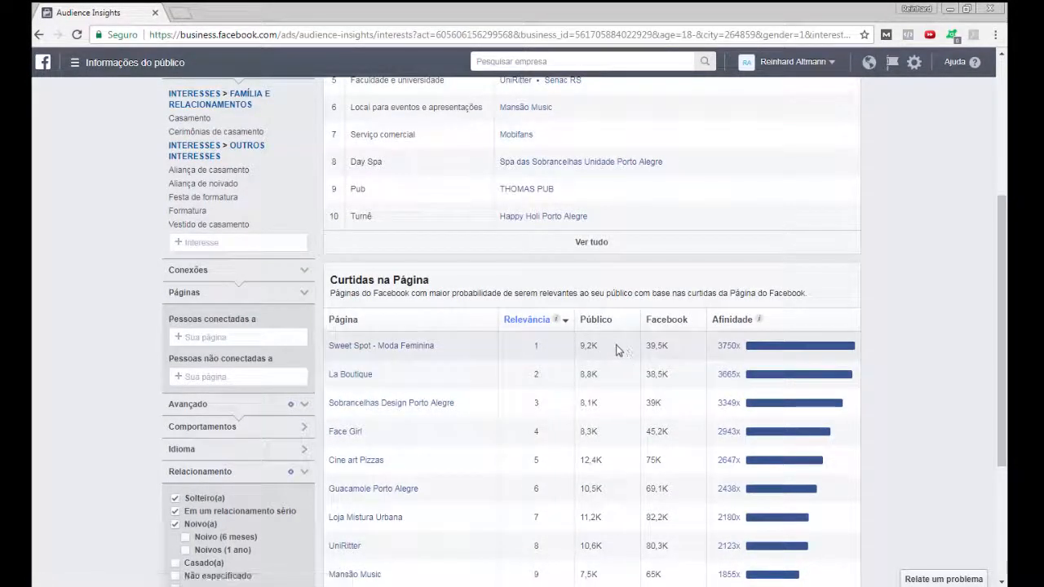
double_click(584, 347)
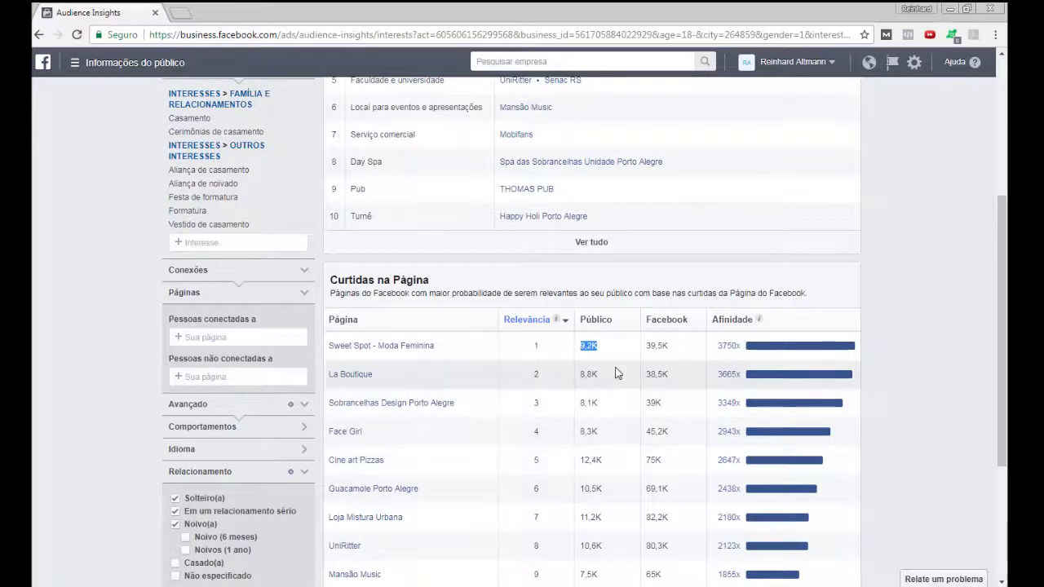
double_click(582, 374)
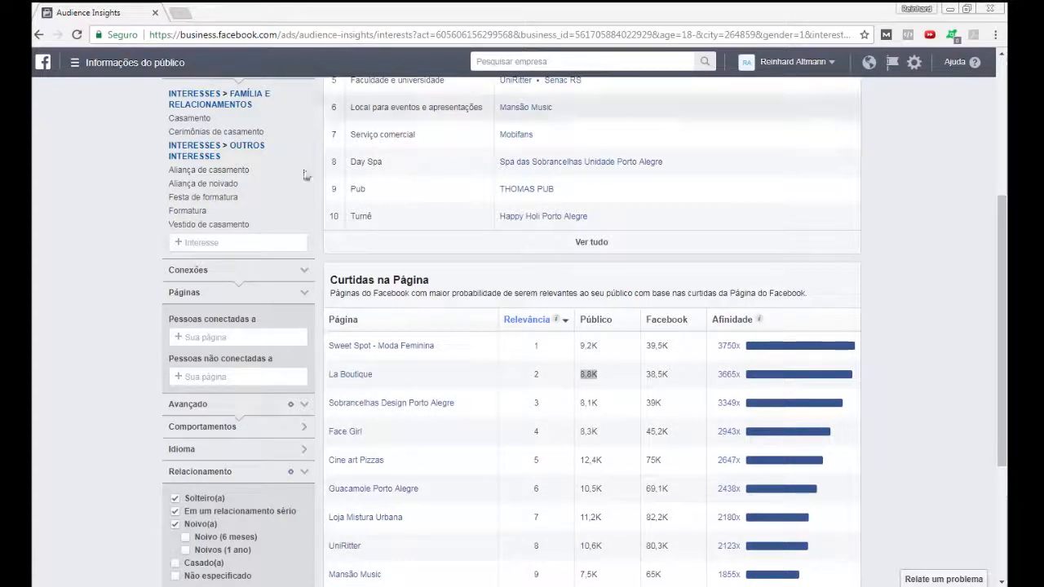
- Add Festa de debutante to the audience's interests by searching for "debutante"
left_click(206, 240)
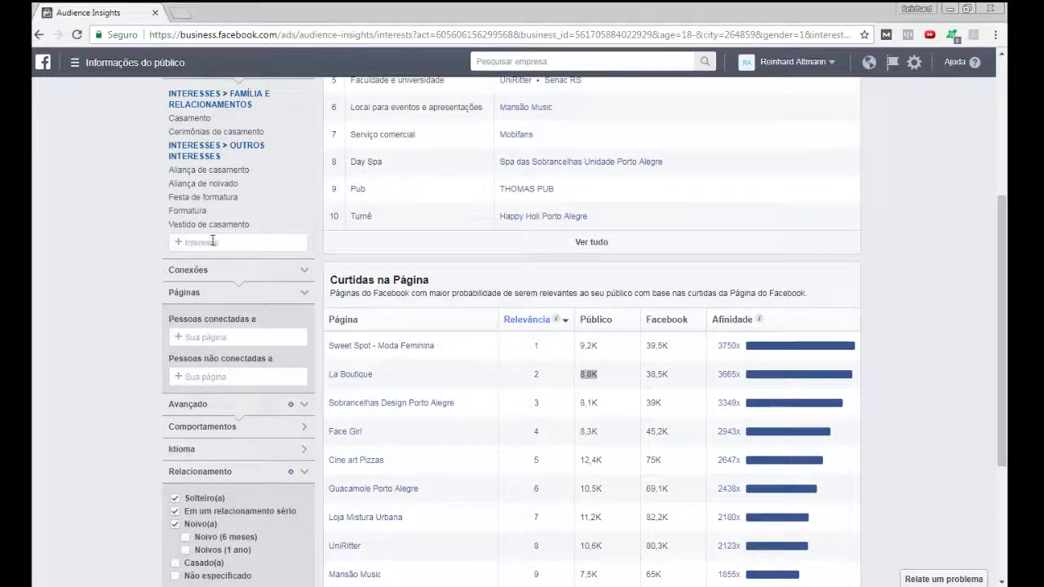
scroll(41, 268, "up", 2)
scroll(68, 309, "up", 3)
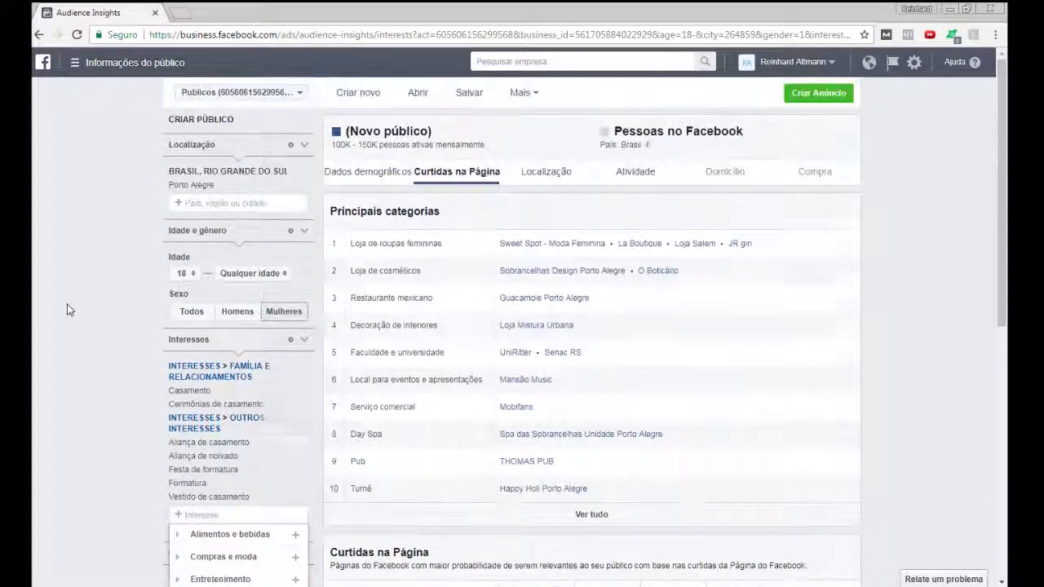
scroll(69, 310, "down", 4)
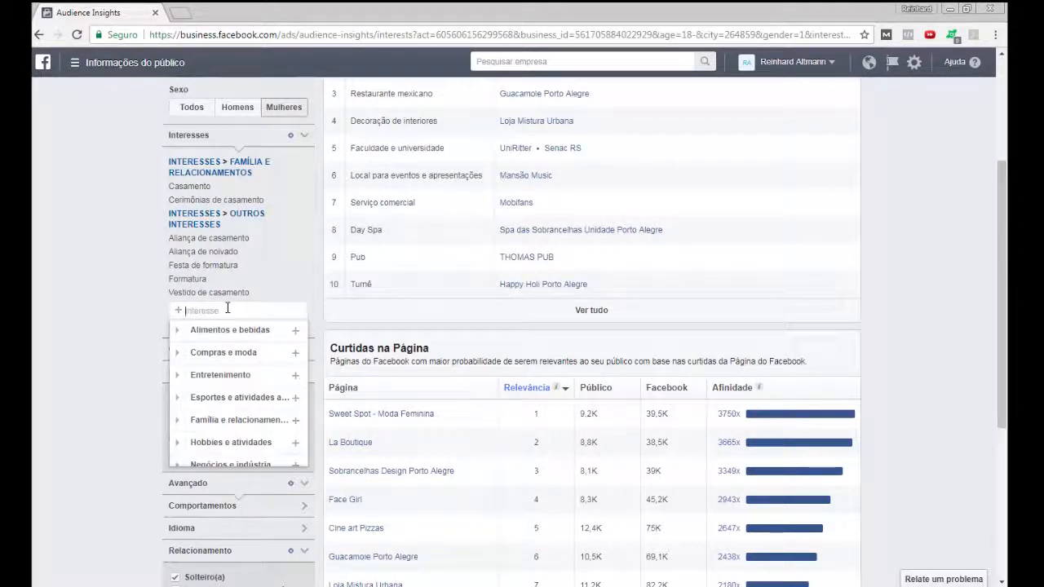
type("debuta")
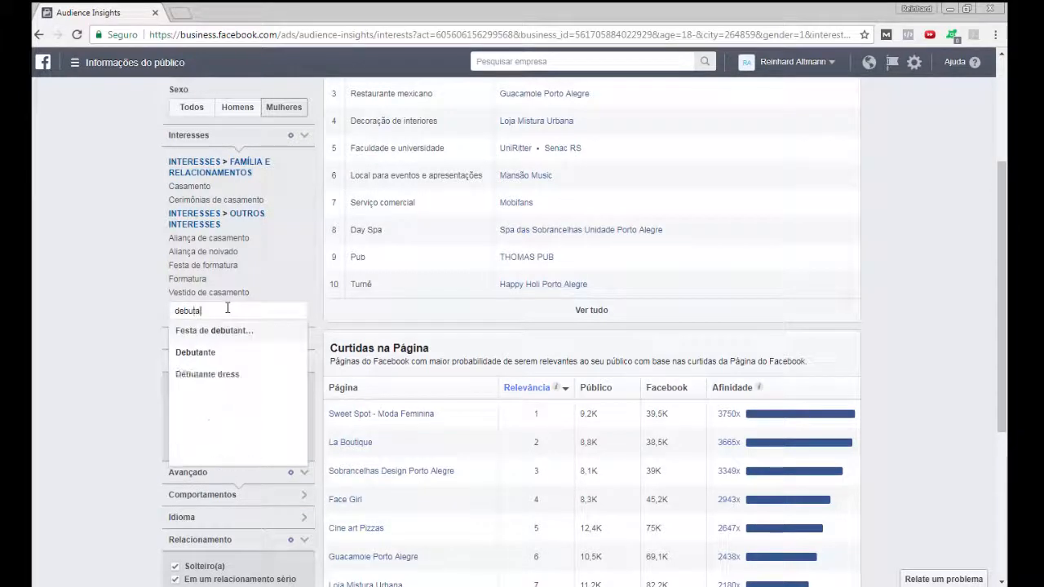
type("nte")
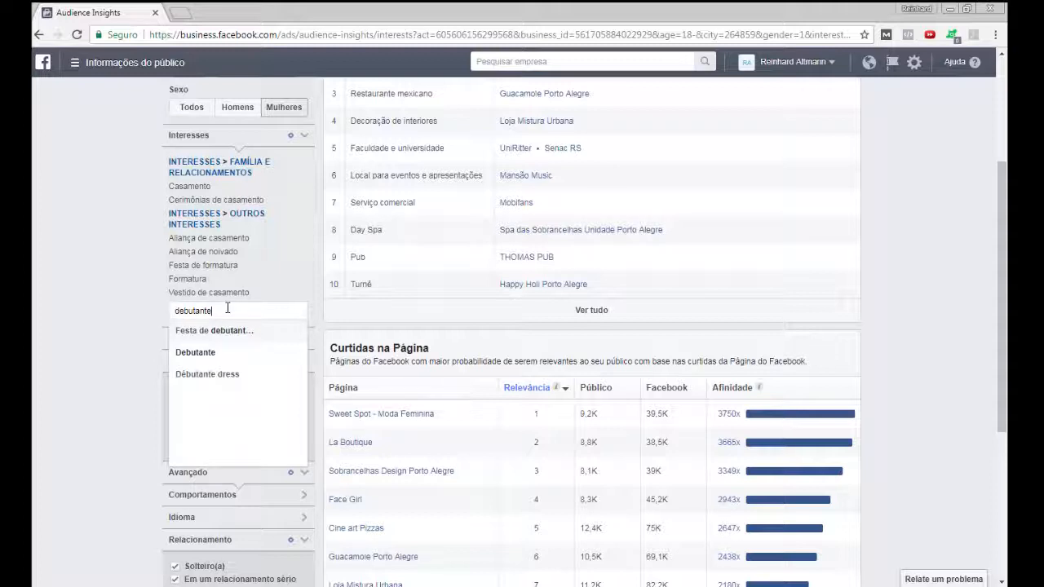
left_click(225, 331)
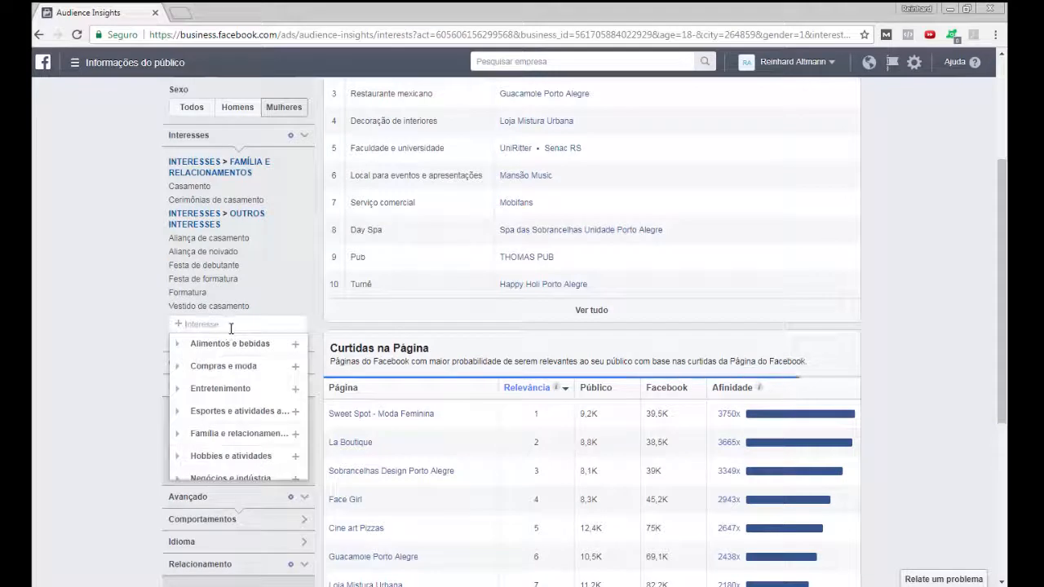
- Add the remaining "debutante" suggestions, Debutante and Débutante dress, to the audience's interests
type("de")
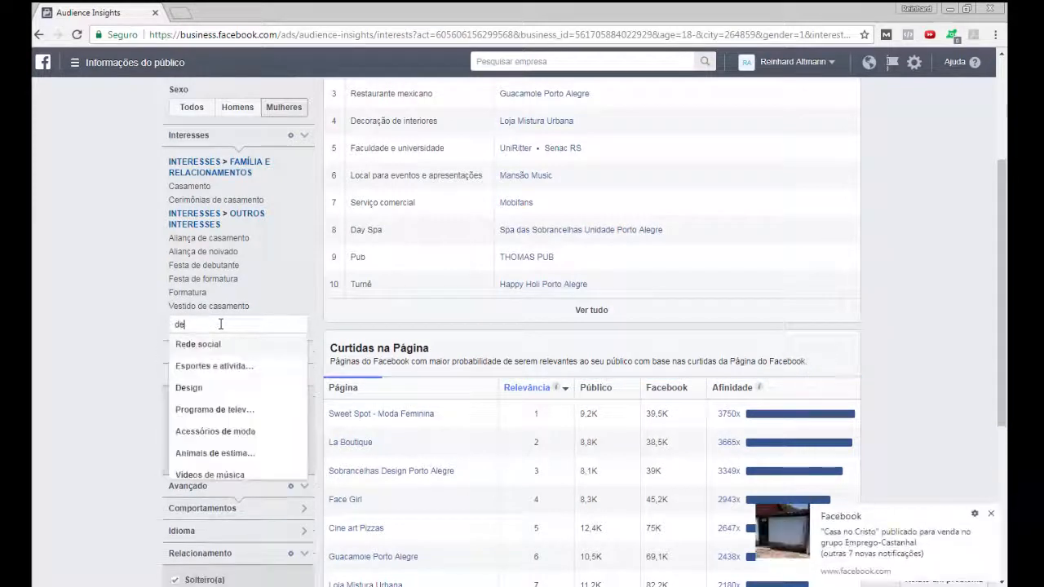
type("butante")
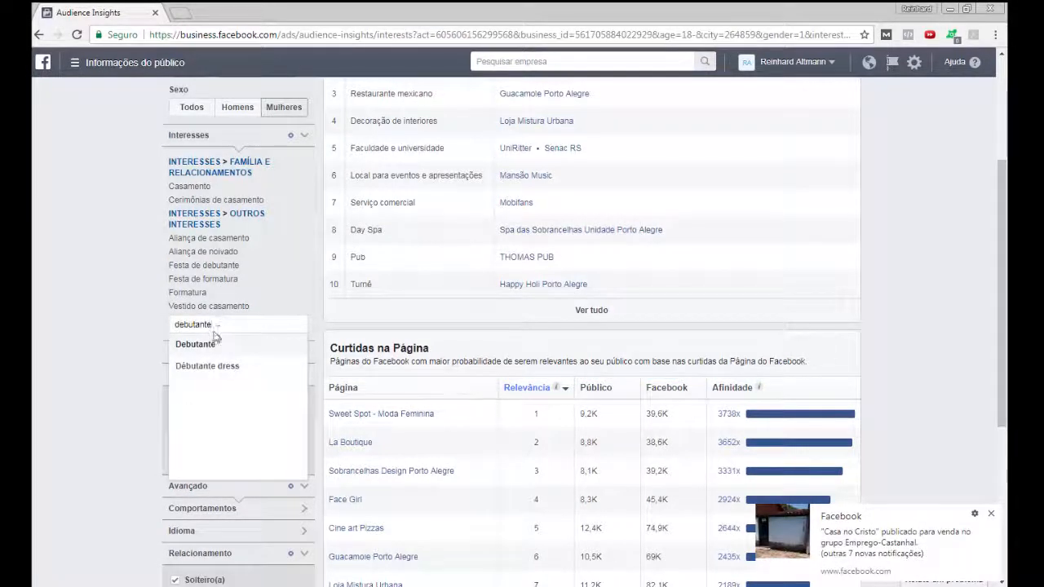
left_click(210, 346)
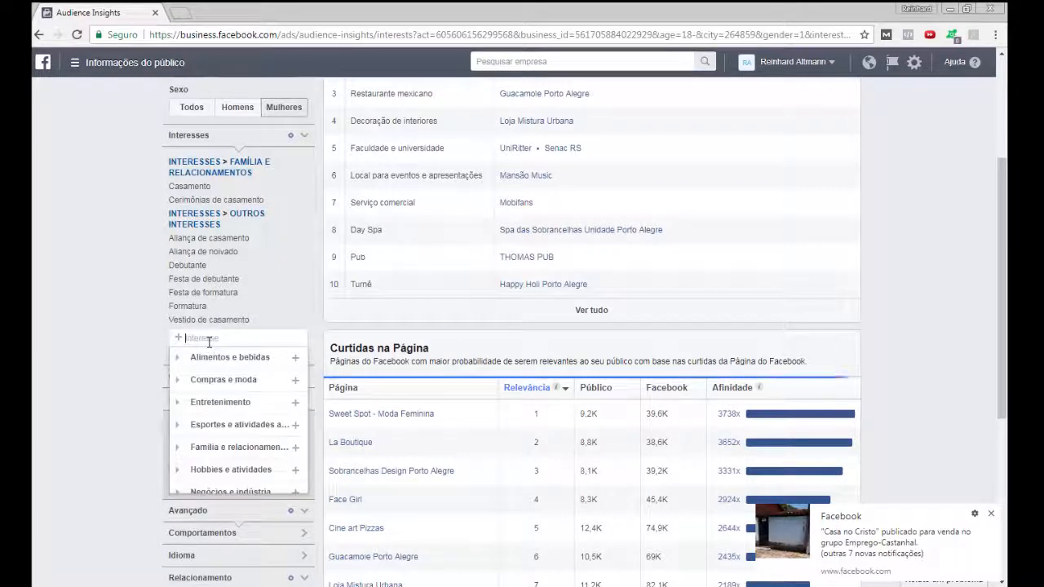
type("debutante")
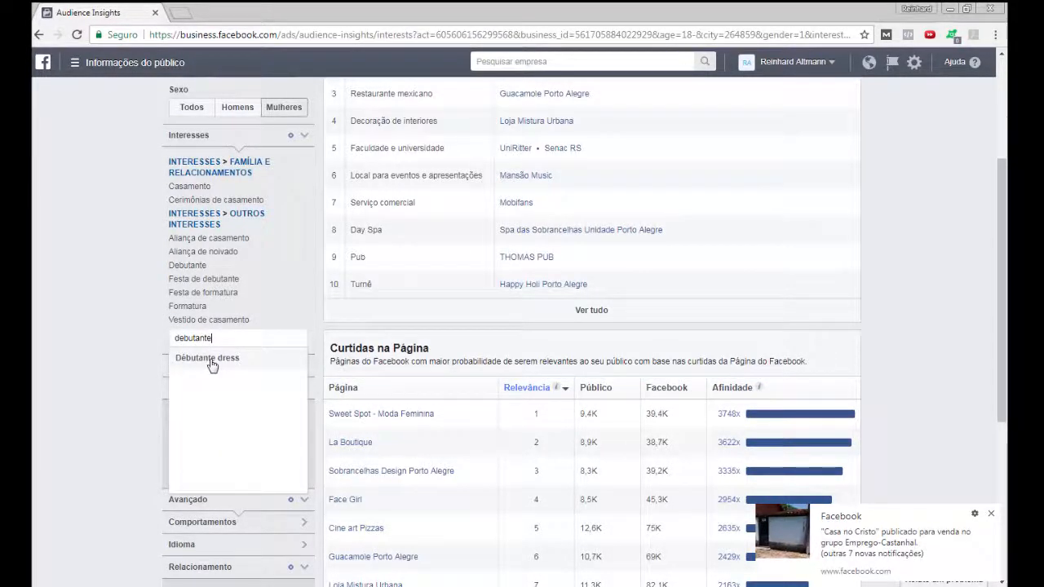
left_click(210, 360)
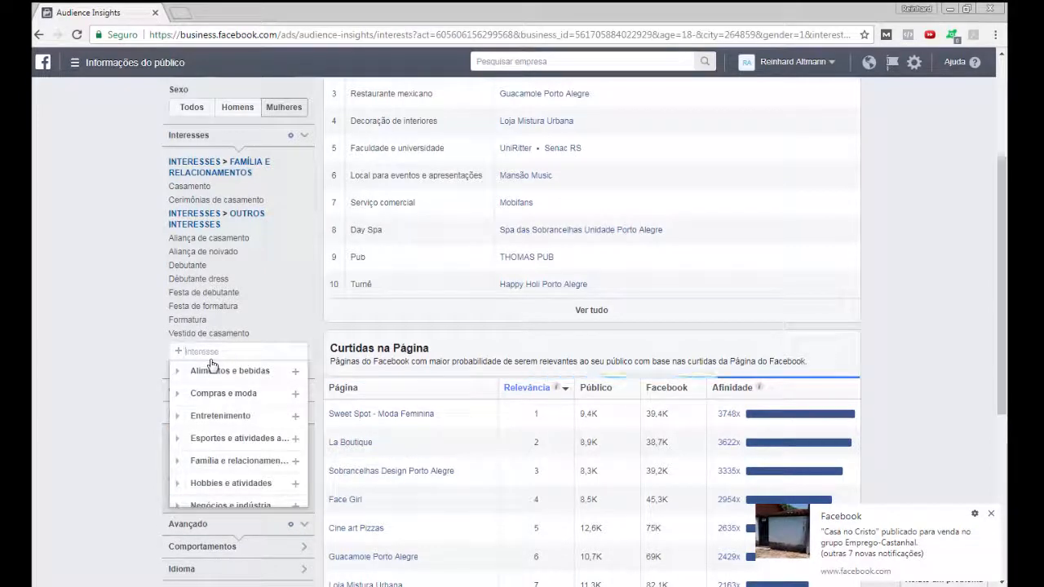
left_click(114, 345)
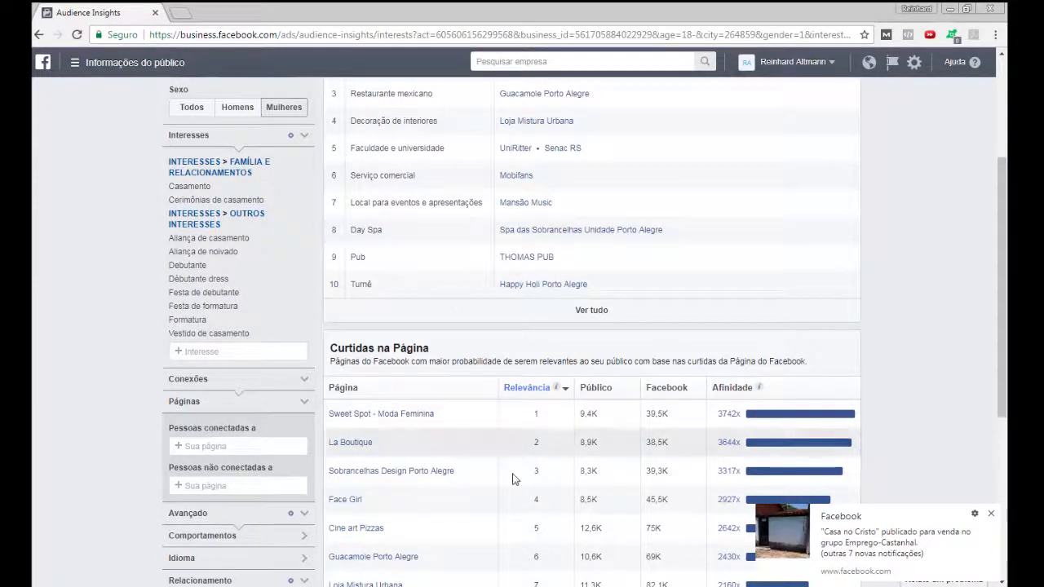
- Review the audience's interest list, main page categories and ranked page likes with the debutante interests included
scroll(527, 325, "up", 3)
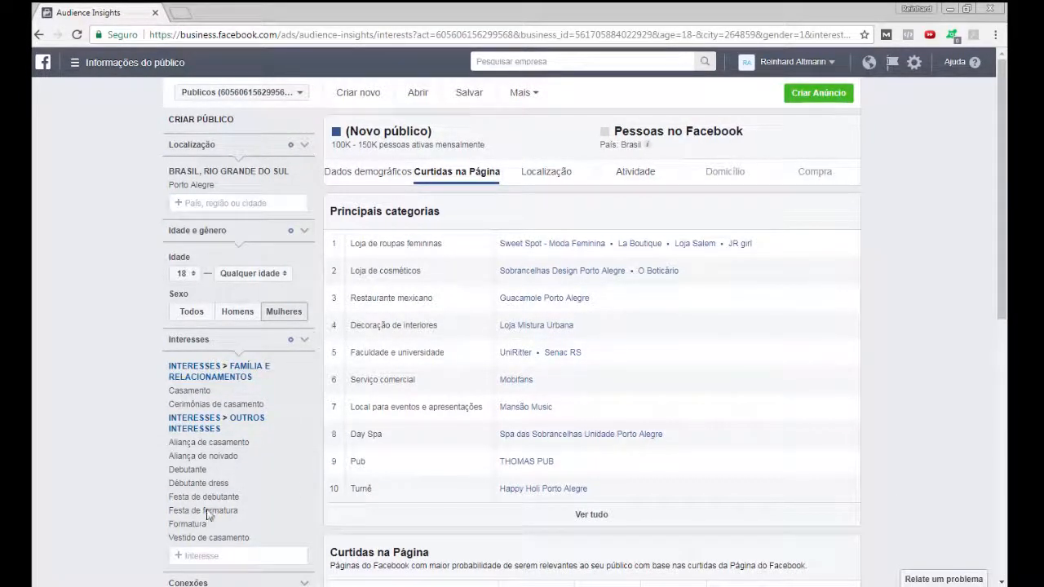
scroll(233, 497, "down", 2)
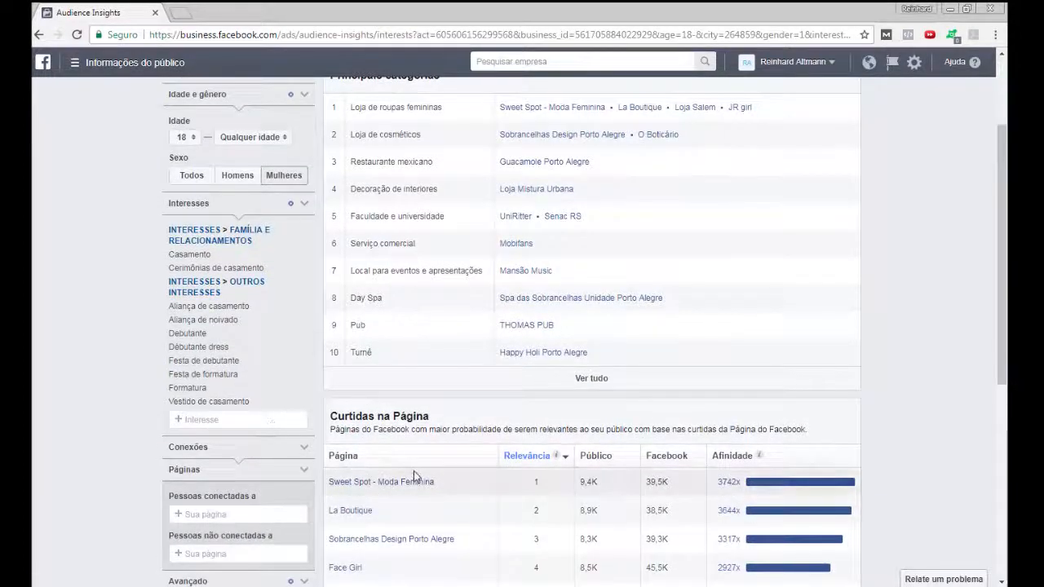
scroll(413, 471, "down", 2)
scroll(437, 451, "down", 2)
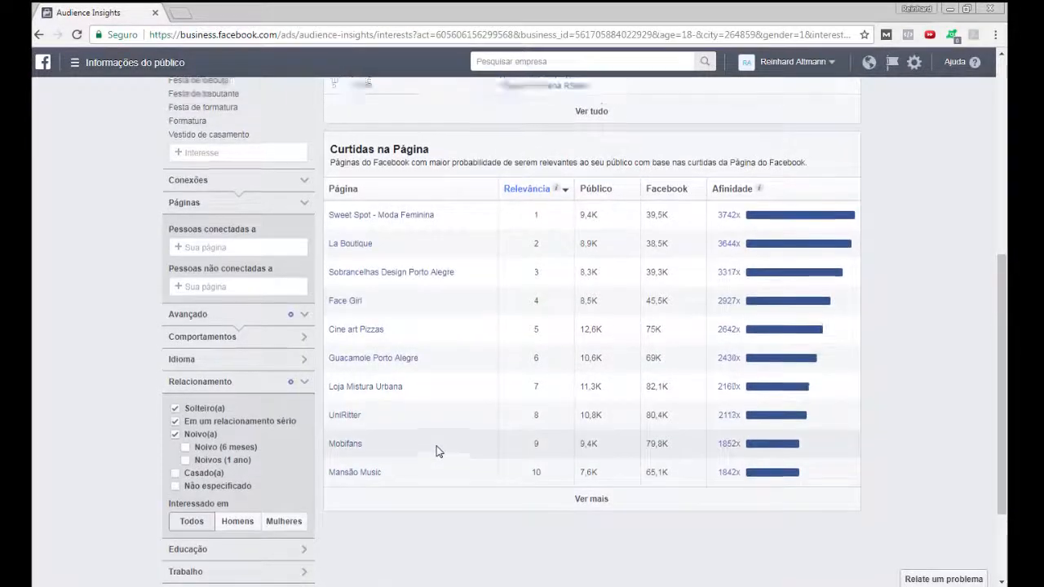
scroll(436, 451, "up", 6)
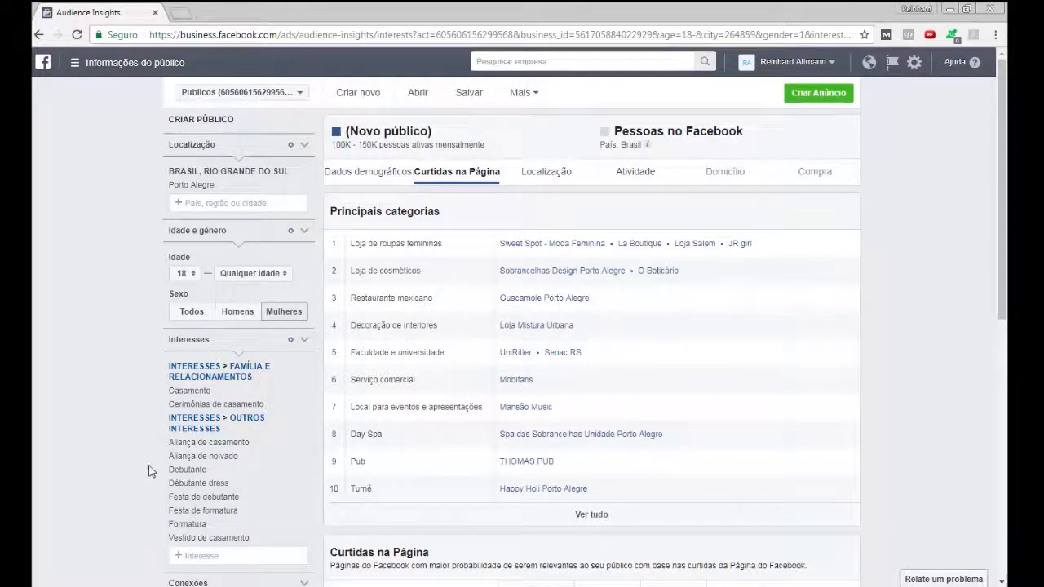
scroll(148, 465, "down", 5)
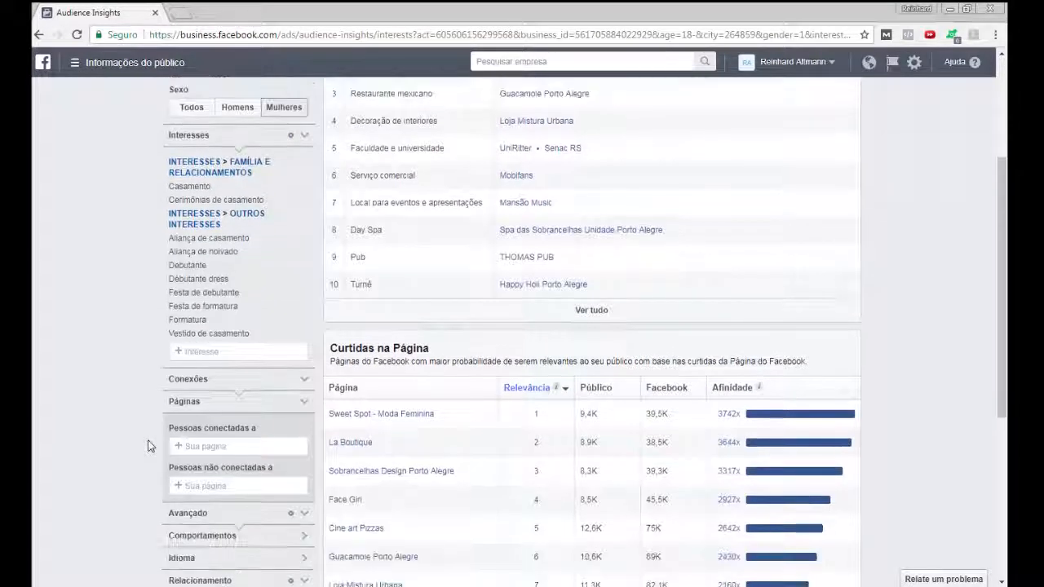
scroll(371, 177, "up", 5)
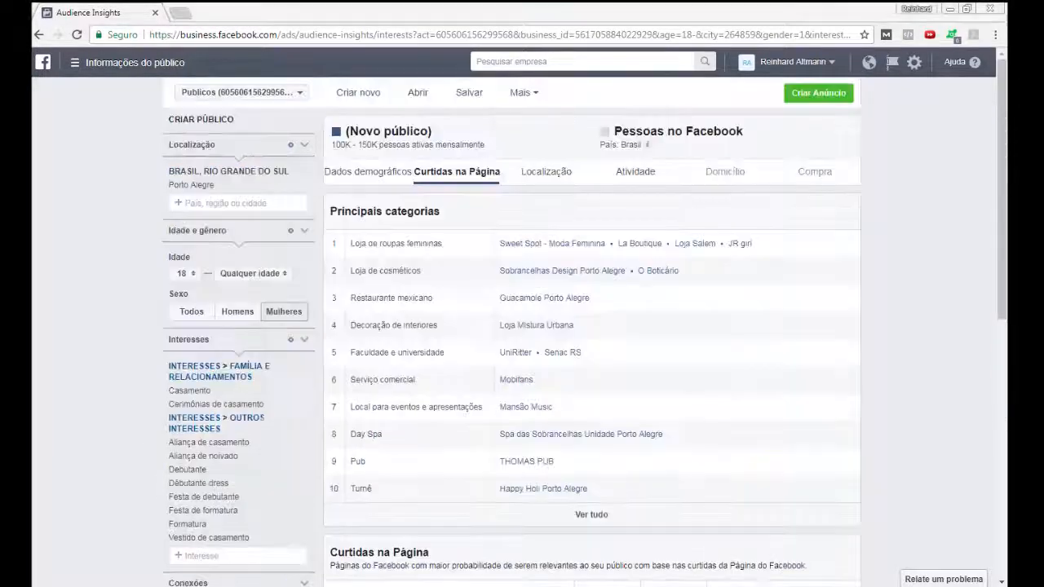
- Examine the audience's age and gender distribution in the demographic data
left_click(371, 180)
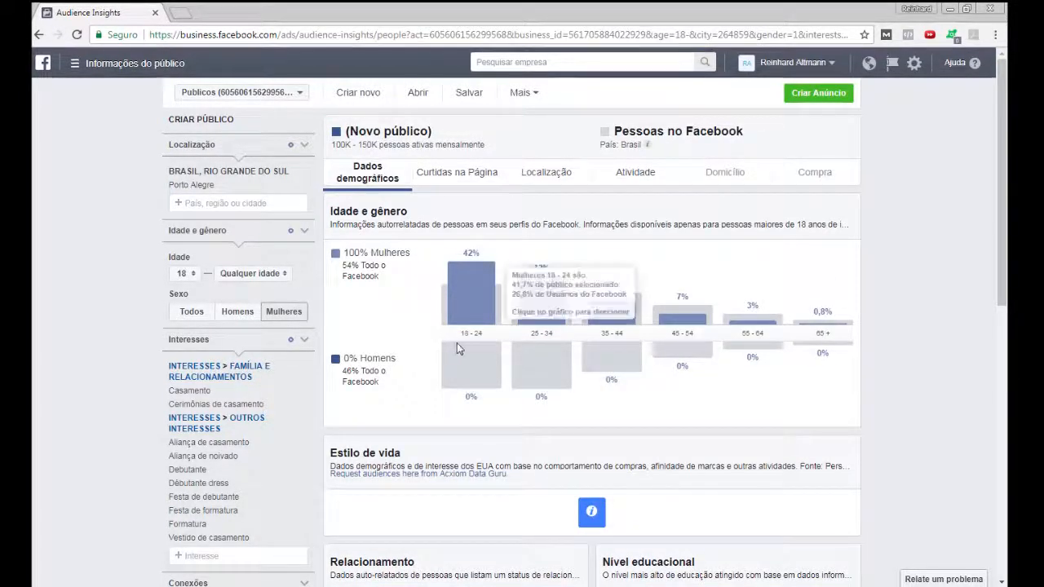
mouse_move(466, 342)
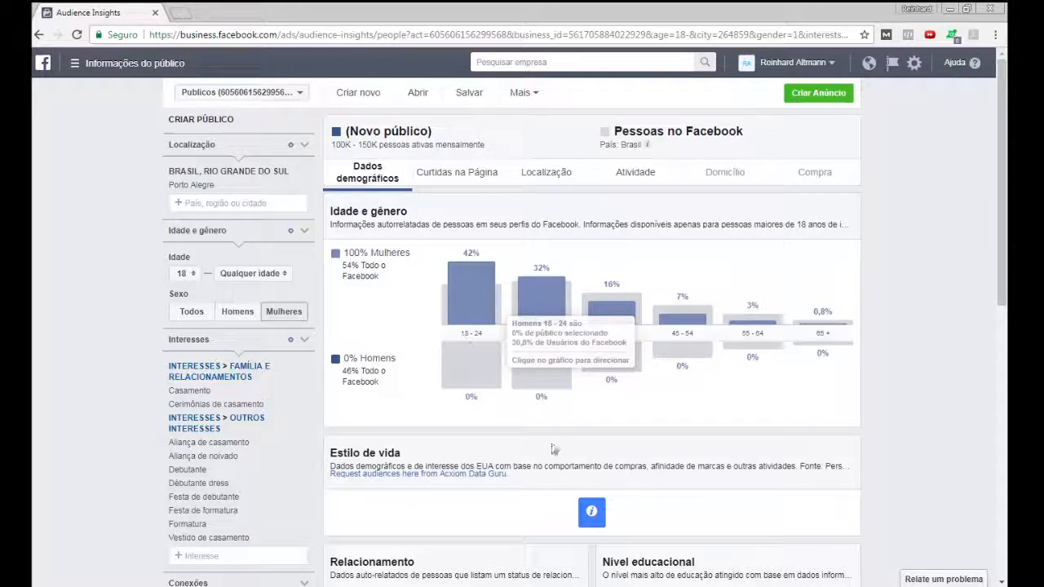
mouse_move(574, 343)
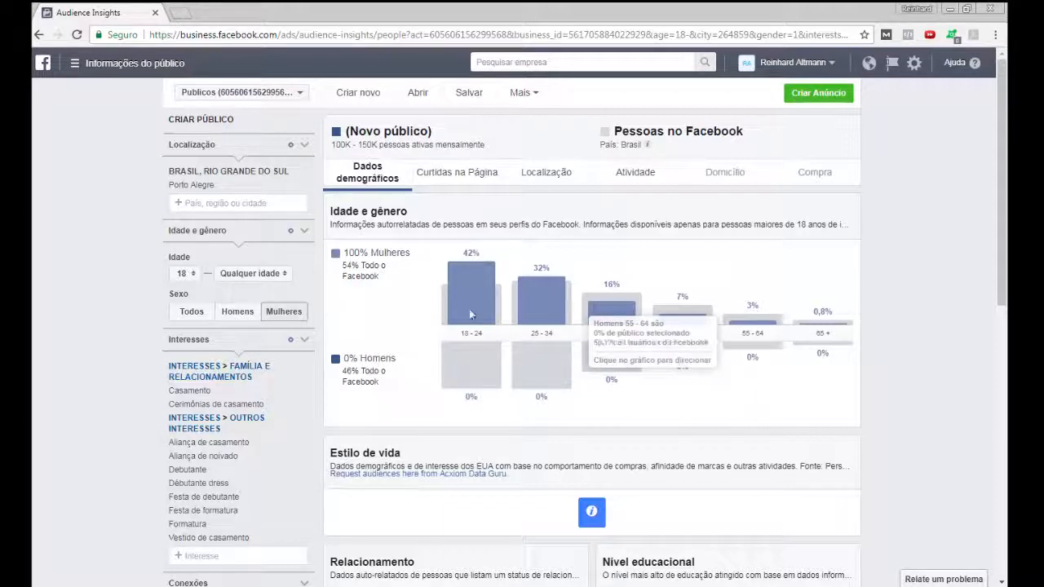
- Limit the audience's maximum age to 44
left_click(285, 281)
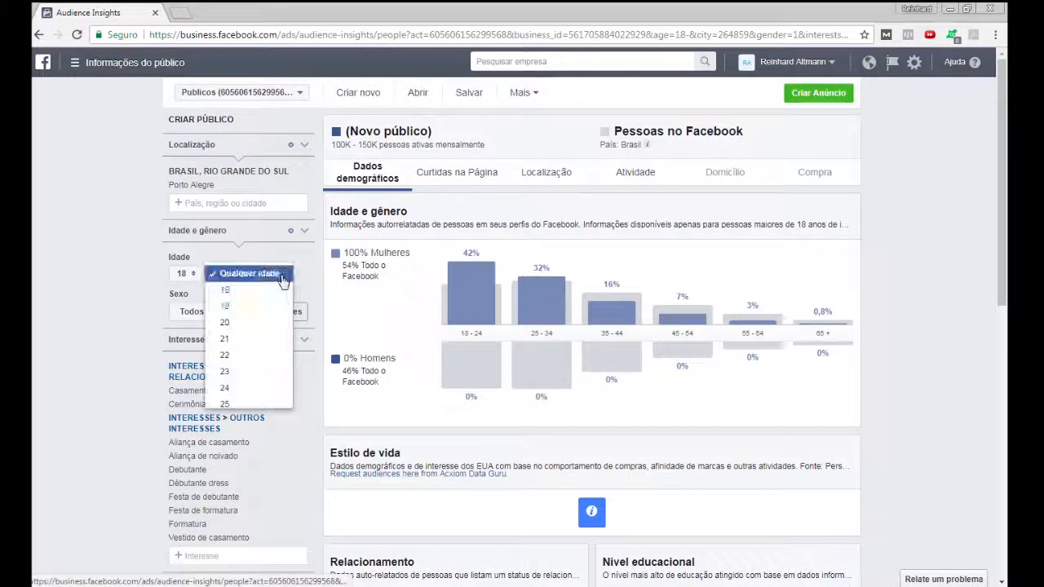
scroll(249, 326, "down", 5)
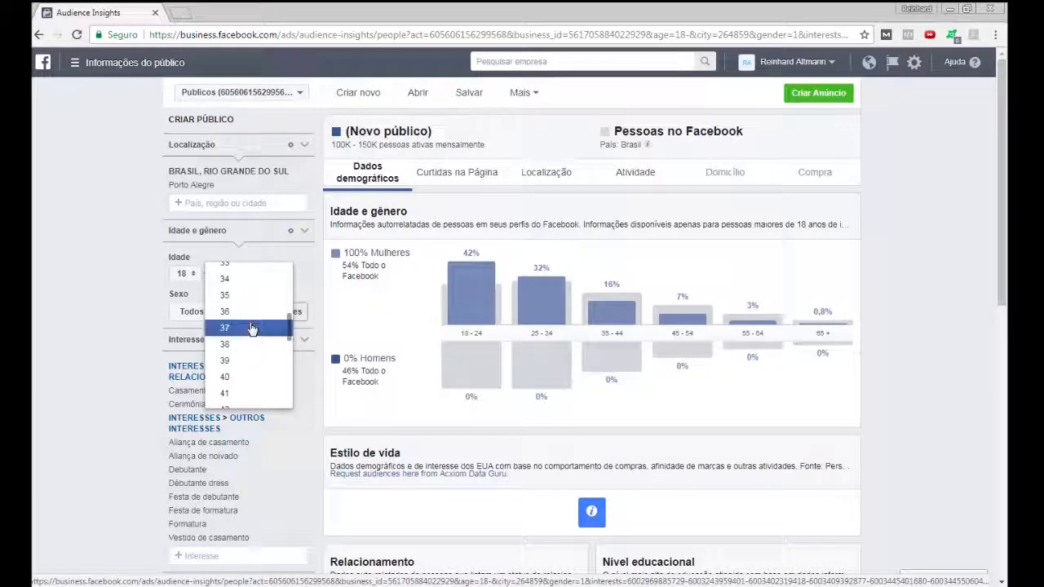
scroll(252, 334, "down", 2)
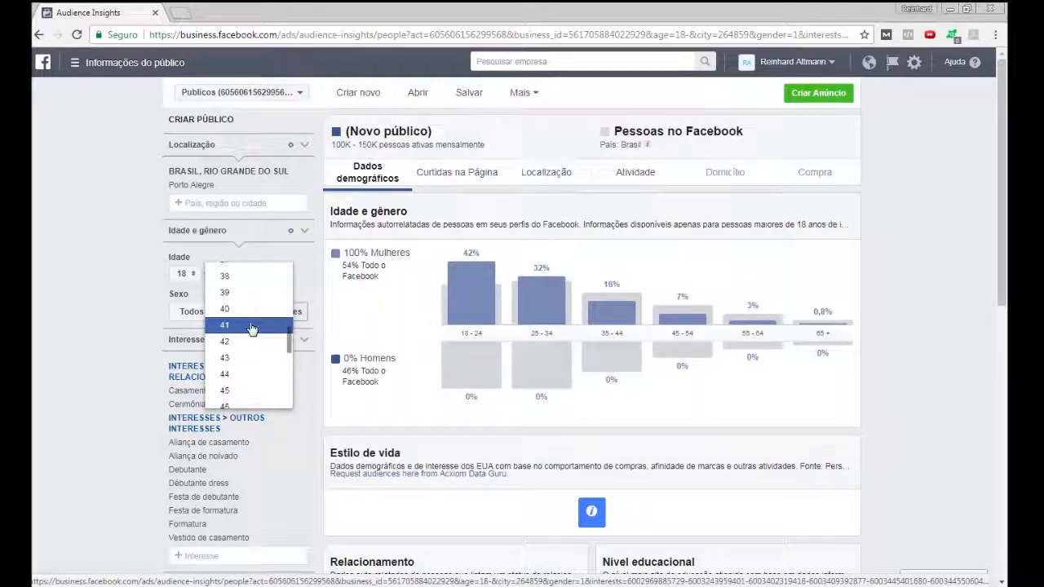
left_click(243, 373)
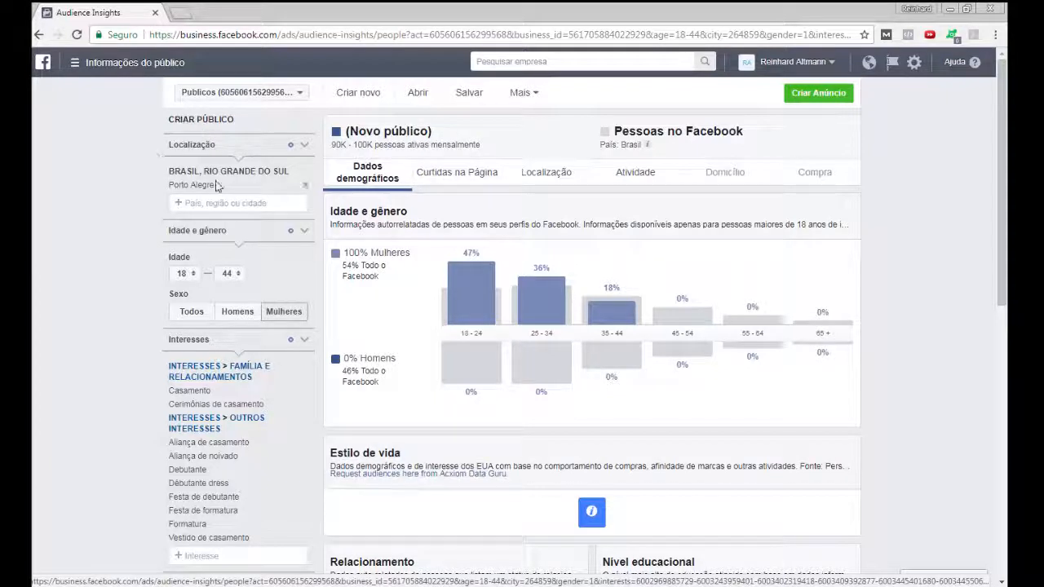
- Examine the relationship status, education level and job title breakdowns for the 18–44 audience
scroll(148, 394, "down", 2)
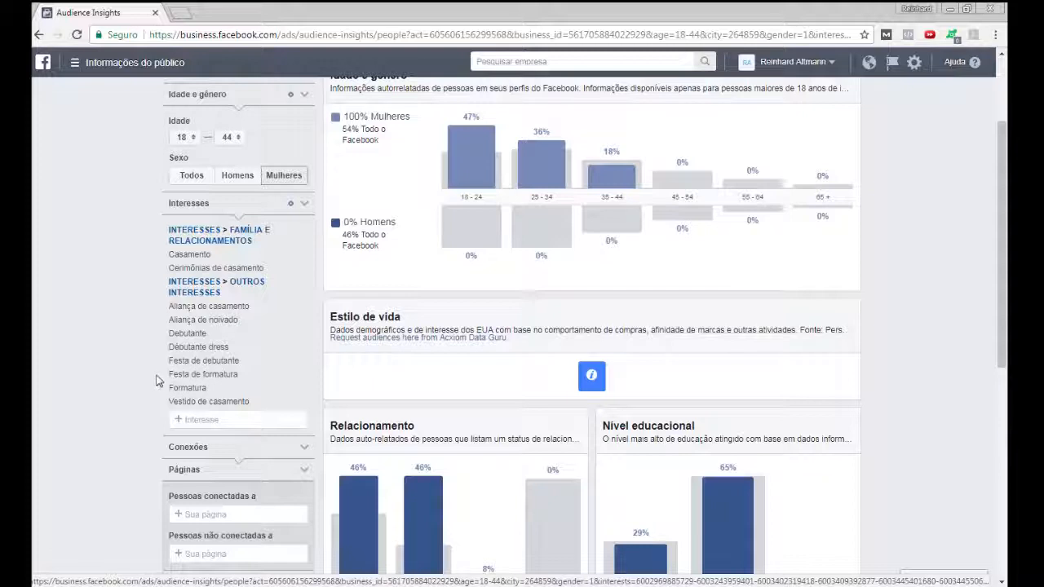
scroll(181, 367, "down", 4)
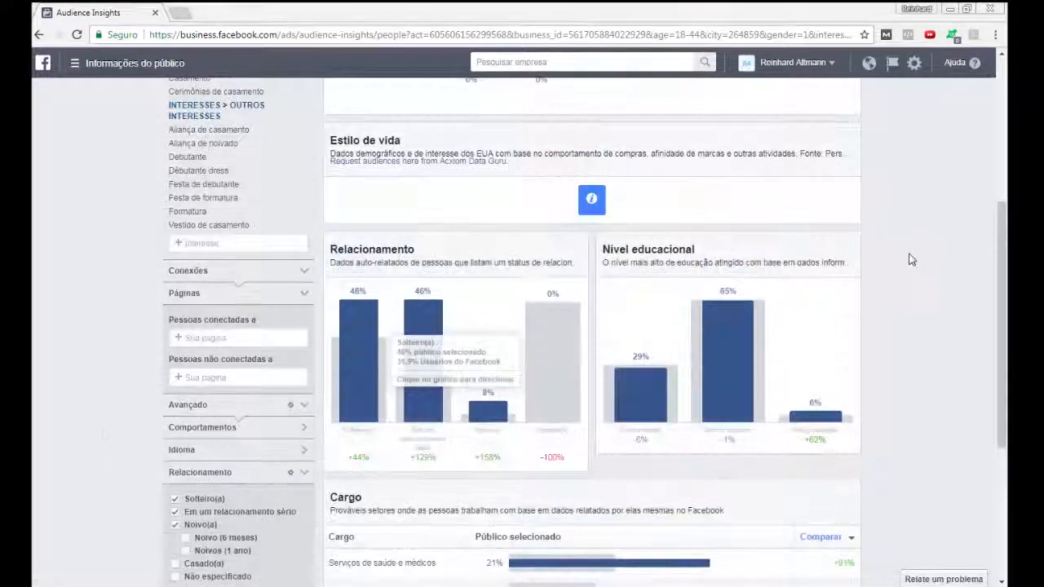
scroll(913, 261, "down", 2)
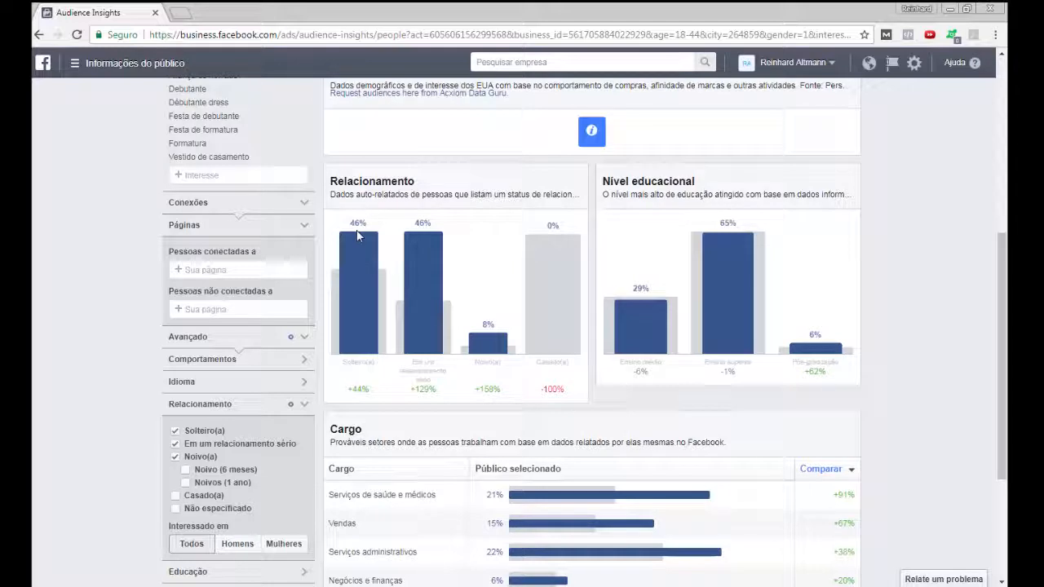
mouse_move(416, 234)
left_click_drag(414, 363, 508, 381)
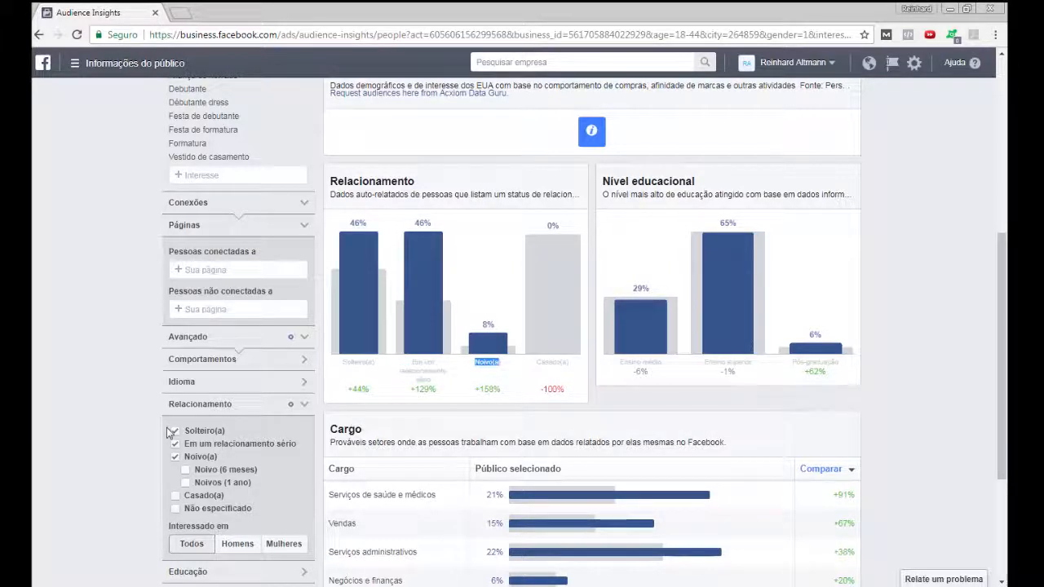
- Narrow the relationship filter to Noivo(a) only by removing Solteiro(a) and Em um relacionamento sério
left_click(173, 430)
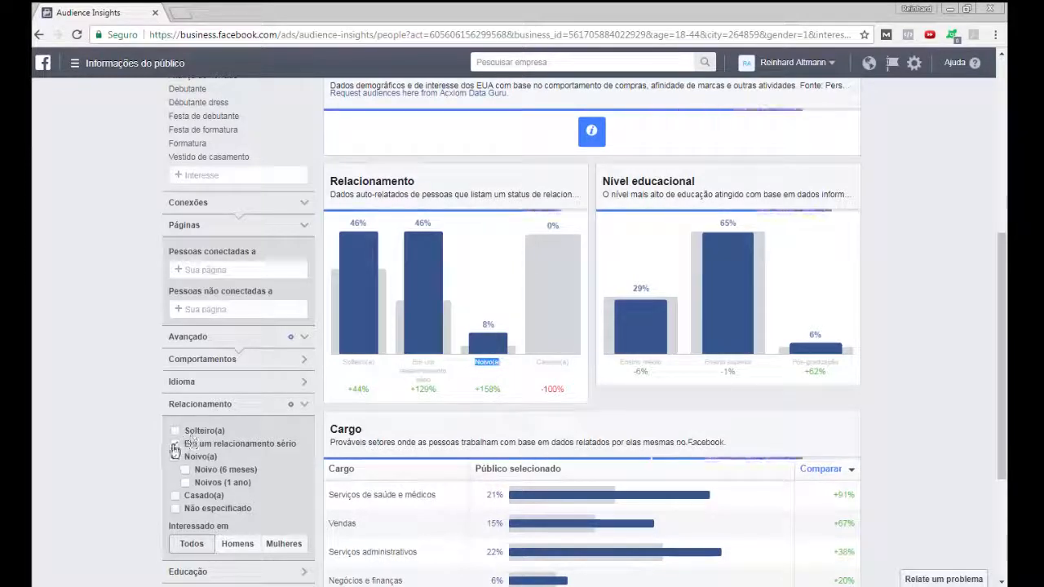
left_click(174, 445)
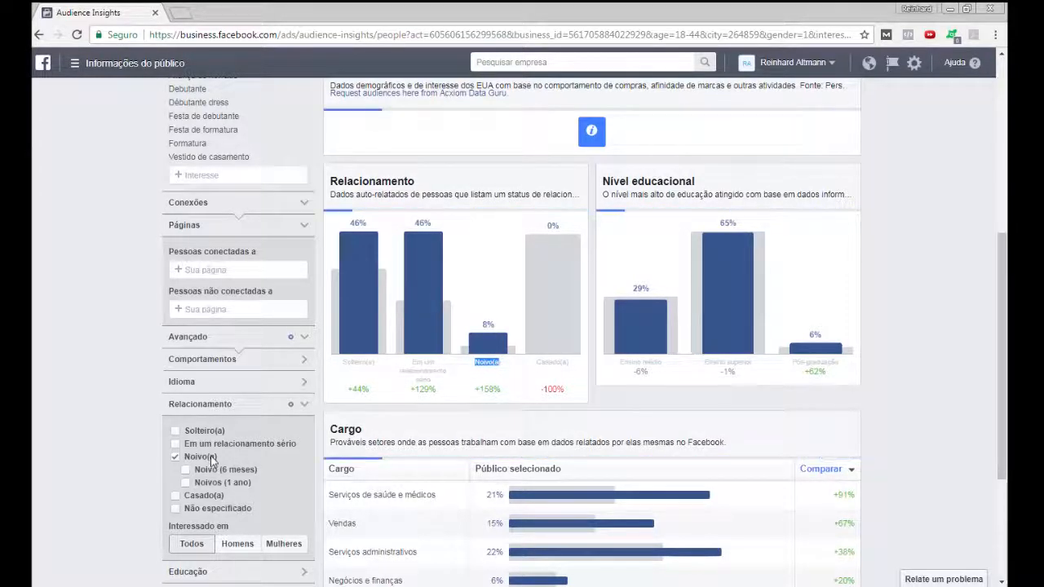
scroll(477, 308, "up", 2)
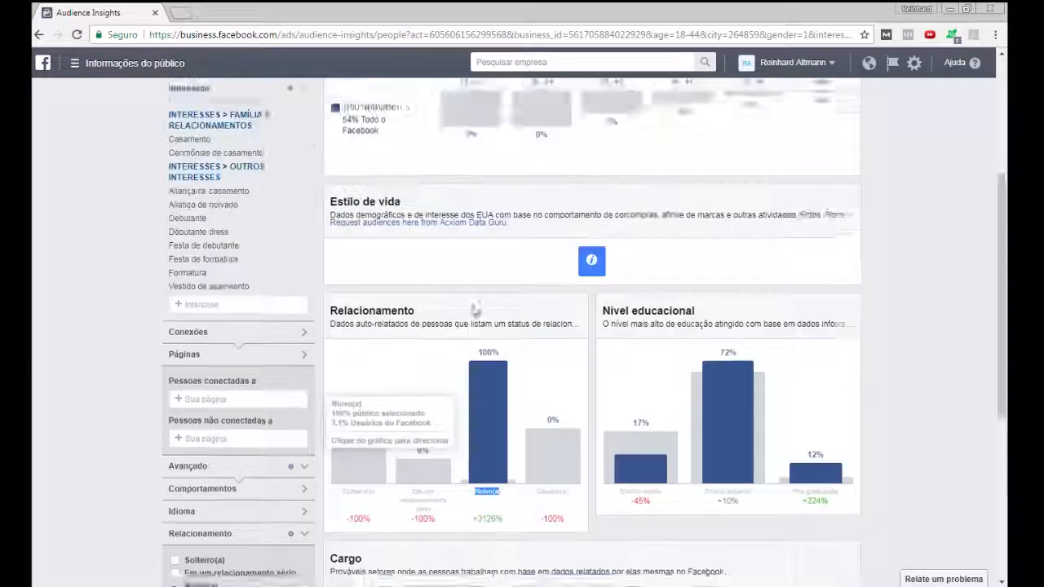
- Check the estimated number of monthly active people for the Noivo(a)-only audience
scroll(475, 306, "up", 4)
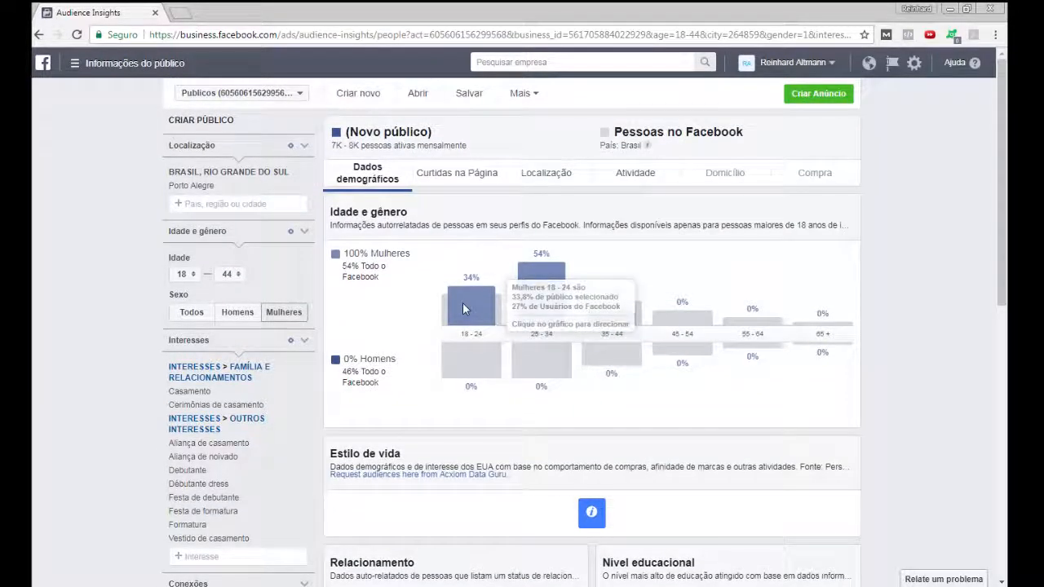
left_click_drag(332, 147, 380, 148)
left_click(383, 149)
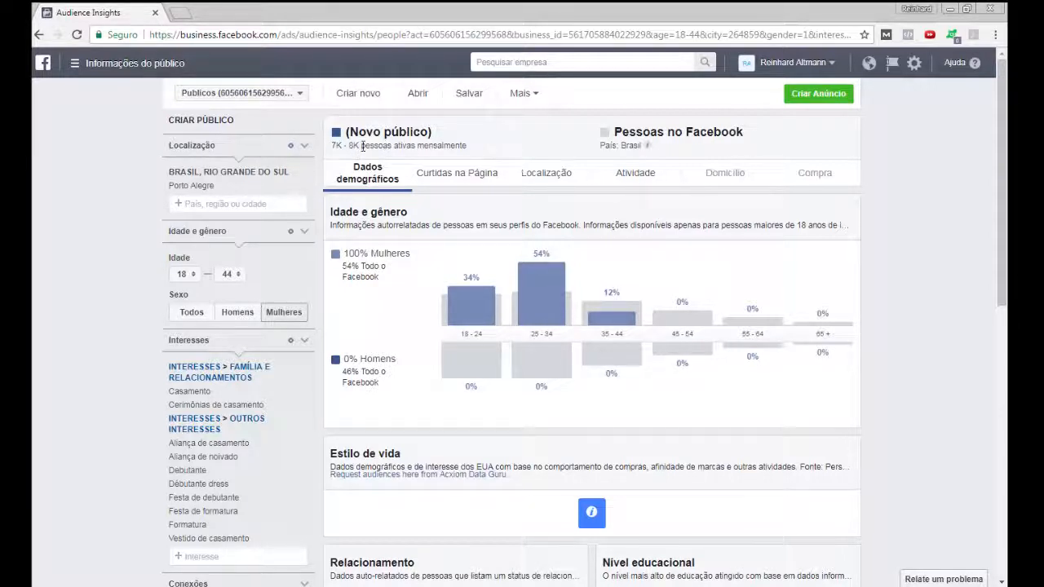
mouse_move(356, 145)
left_mouse_down()
mouse_move(339, 147)
mouse_move(356, 147)
left_mouse_up()
left_click(374, 145)
- Add Solteiro(a) and Em um relacionamento sério back to the relationship filter alongside Noivo(a)
scroll(101, 483, "down", 1)
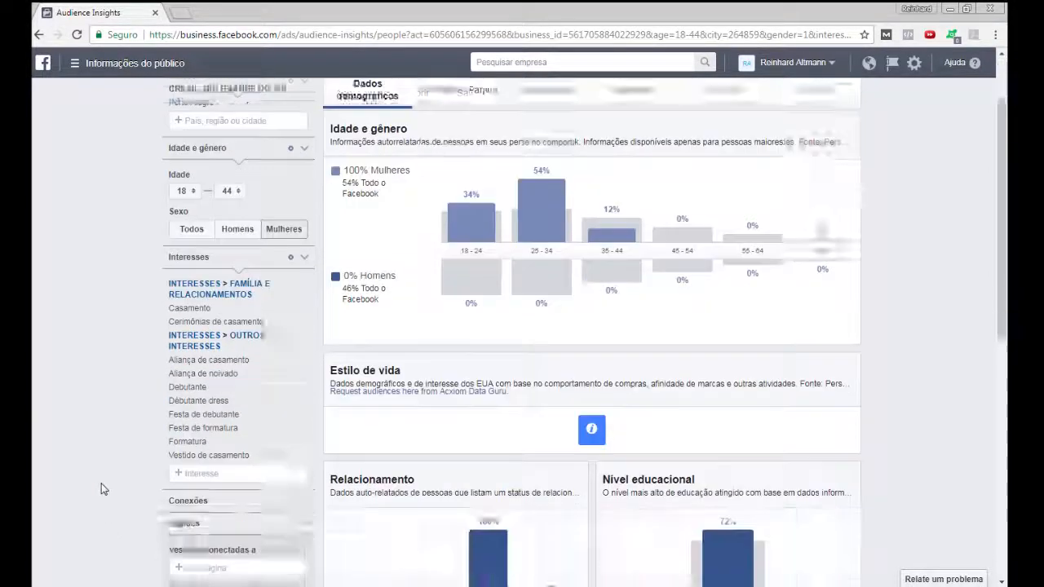
scroll(101, 489, "down", 3)
left_click(176, 473)
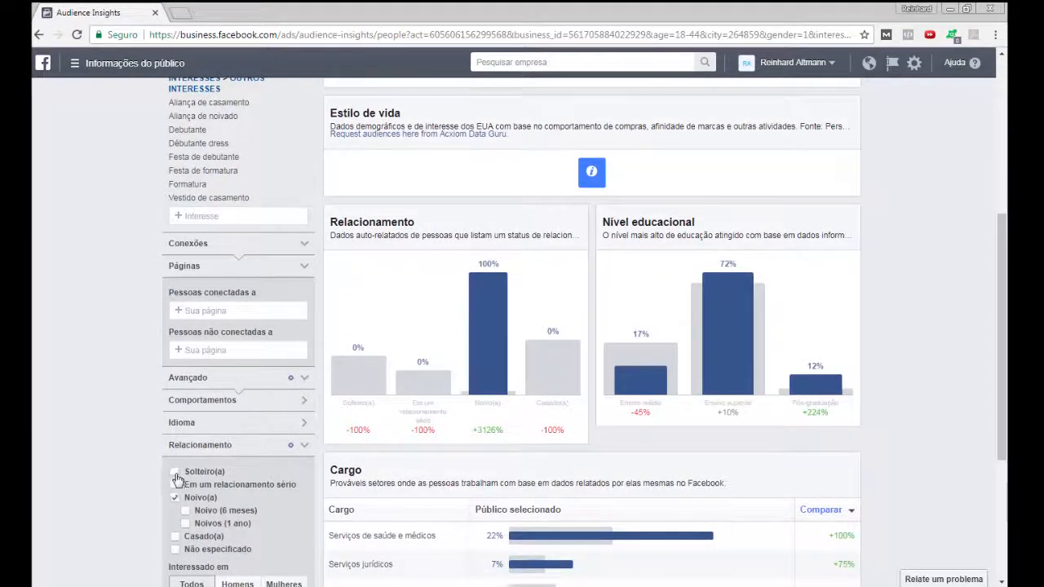
left_click(176, 485)
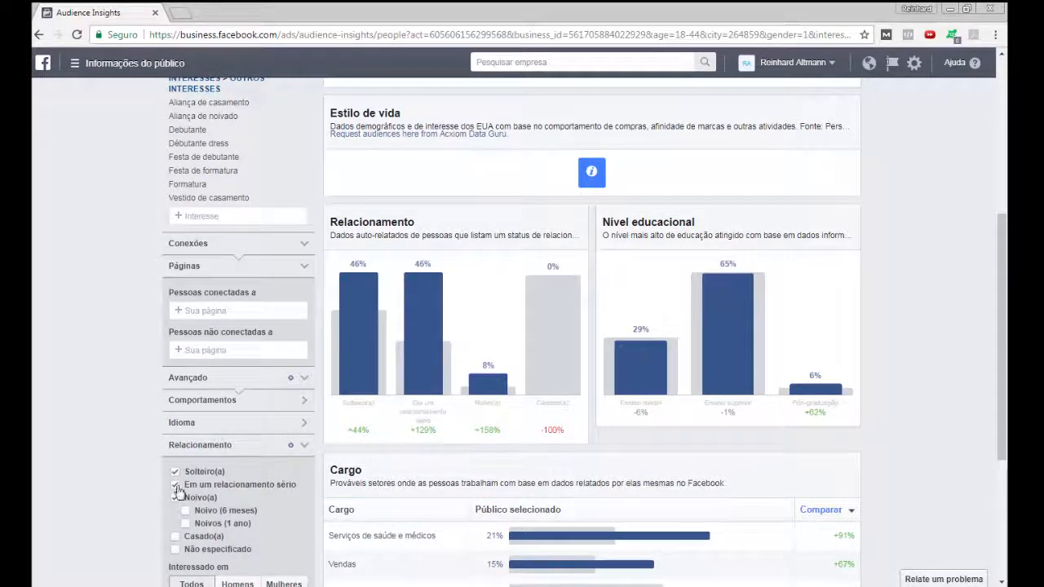
left_click(176, 496)
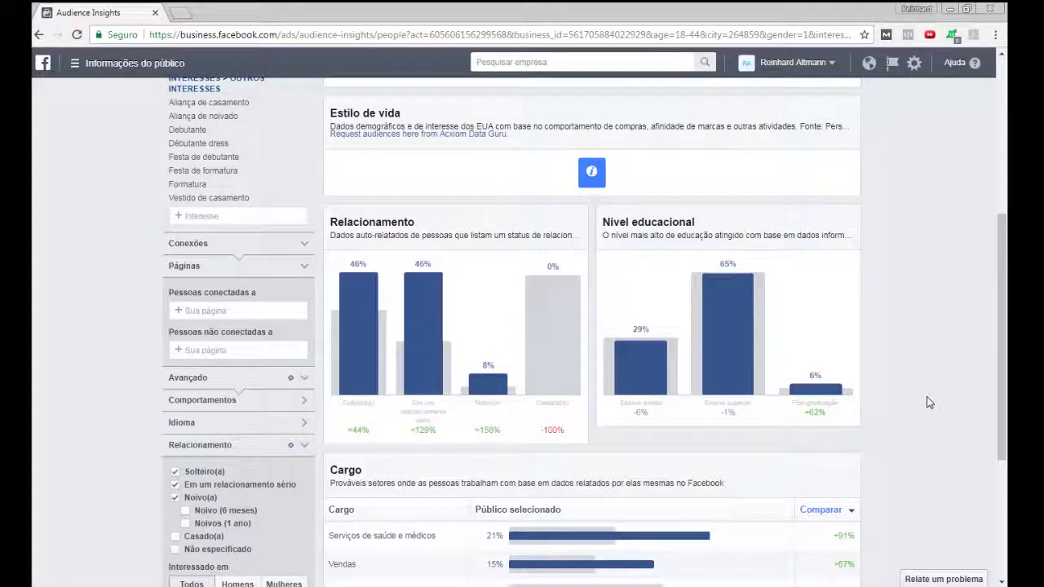
- Examine the education levels and the job titles sorted by share of the selected audience
scroll(927, 403, "down", 3)
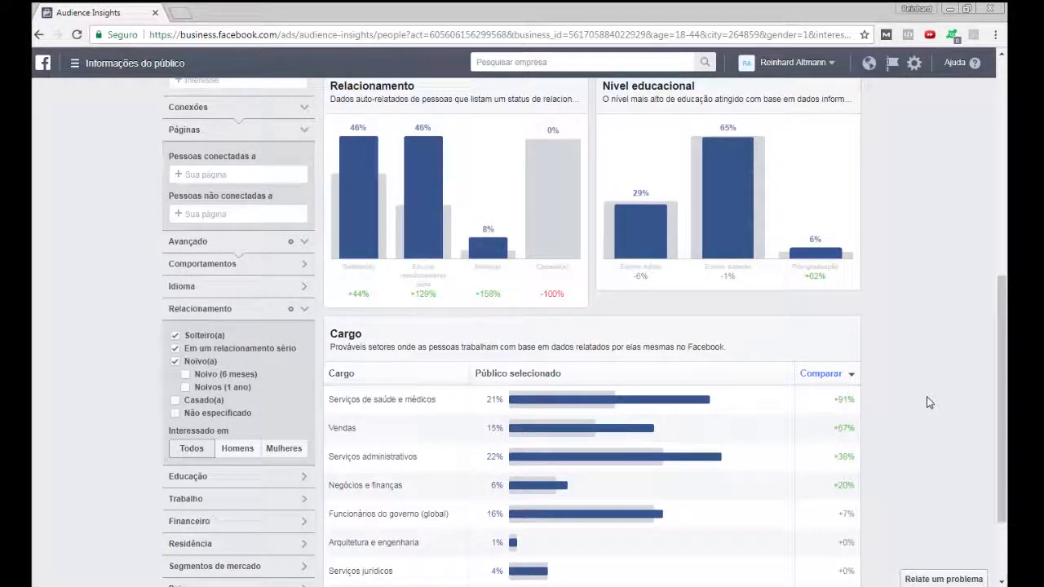
mouse_move(758, 215)
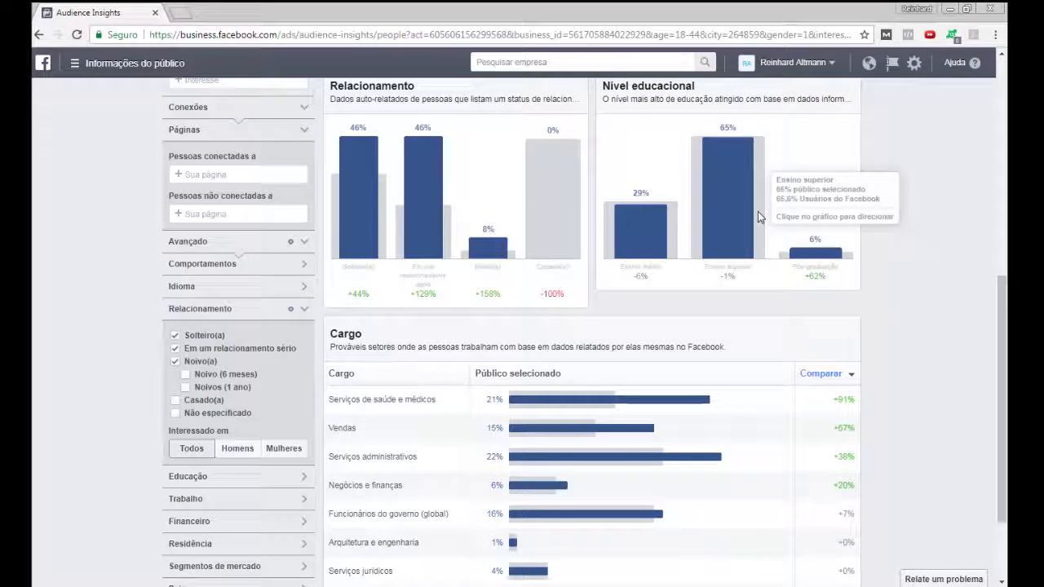
left_click(525, 374)
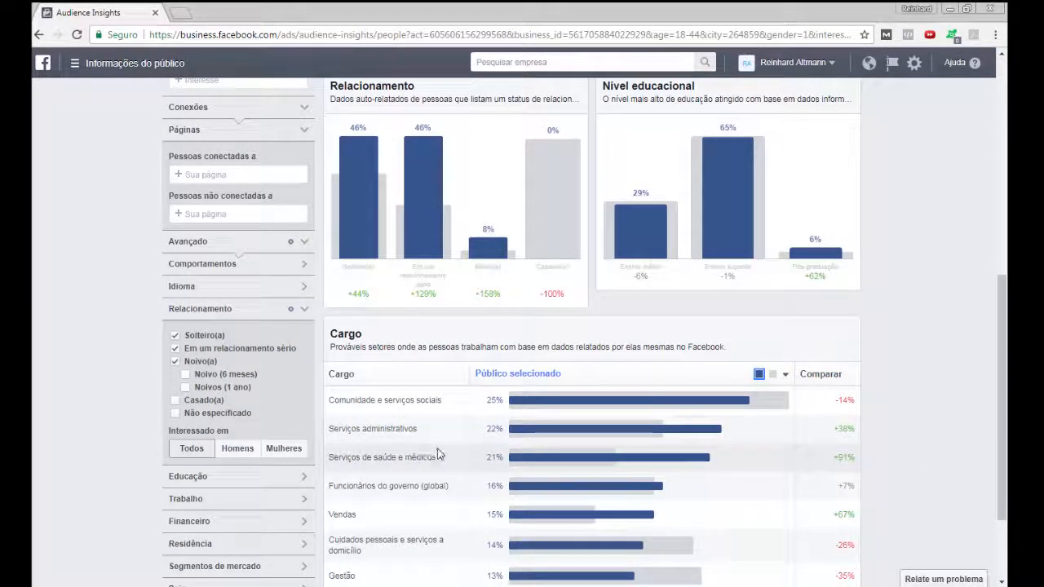
scroll(650, 496, "down", 2)
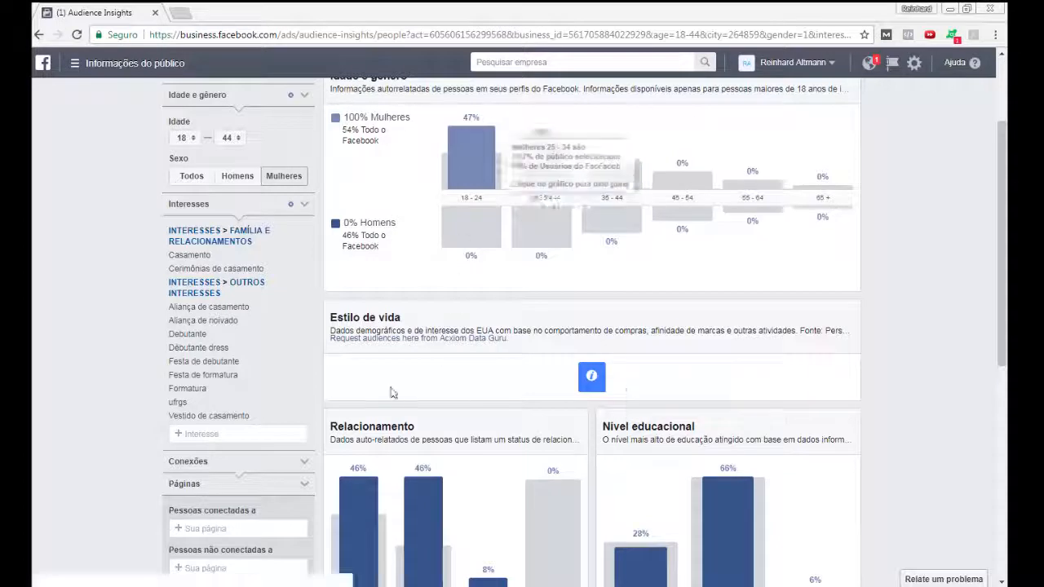
- Add Universidade Luterana do Brasil to the audience's interests by searching for "ulbr"
left_click(216, 435)
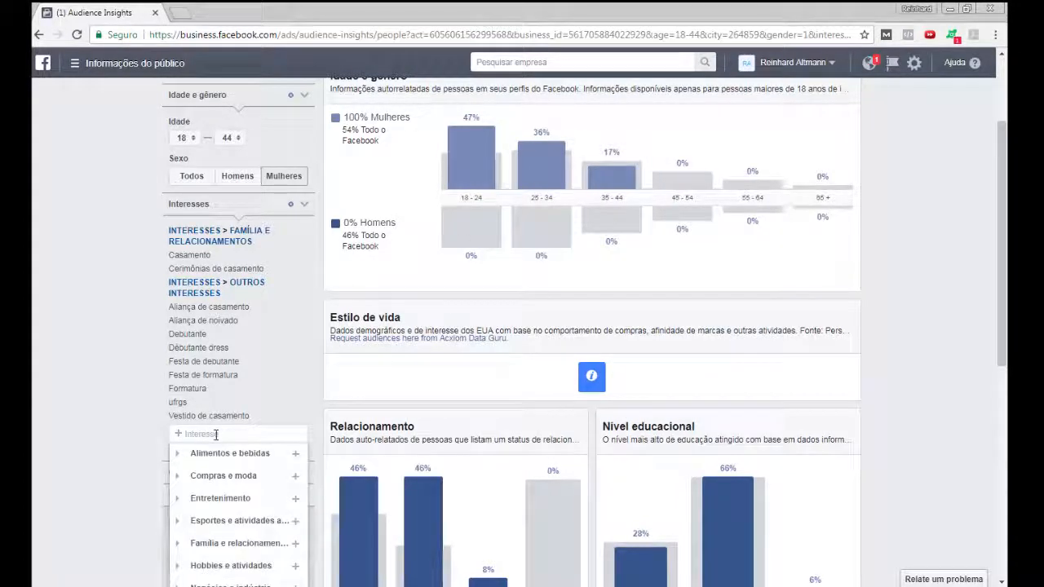
left_click(135, 418)
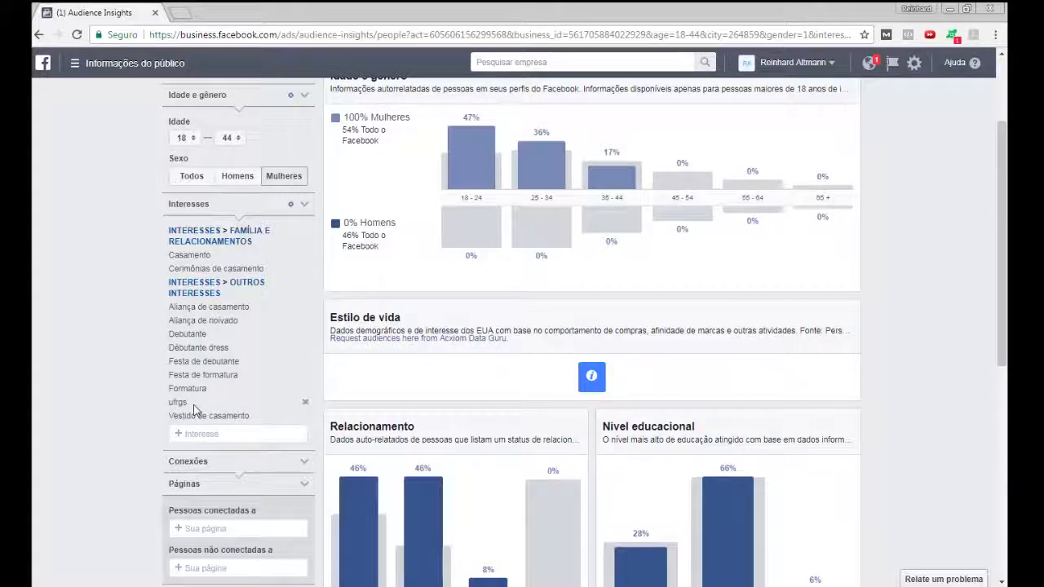
left_click(197, 433)
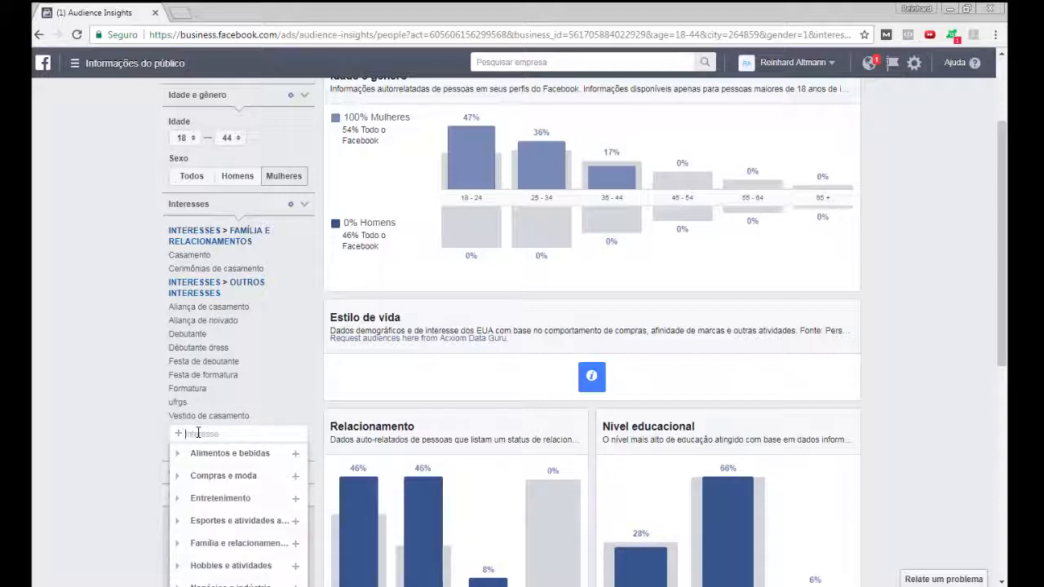
type("ulbr")
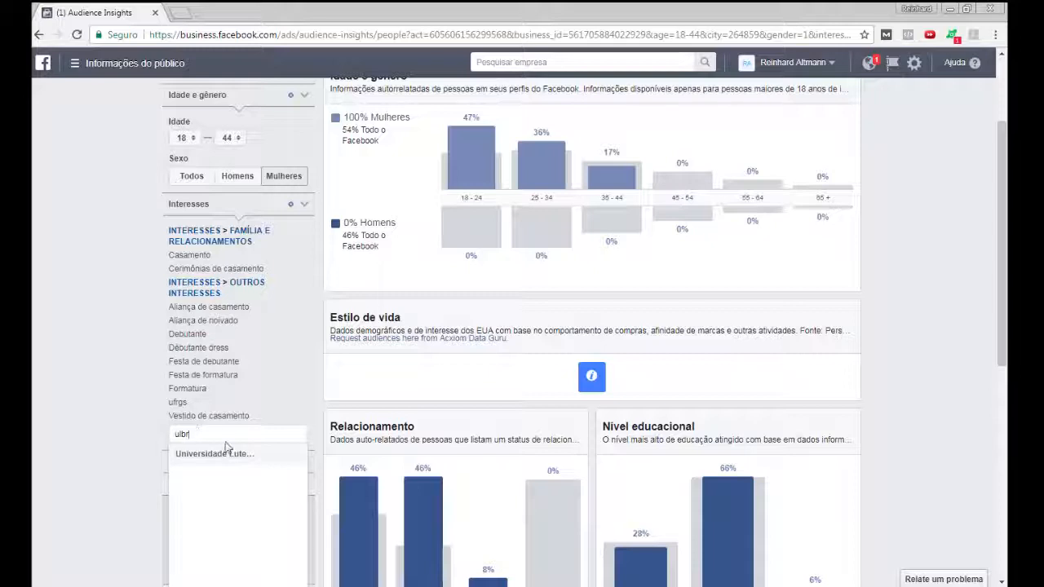
left_click(227, 454)
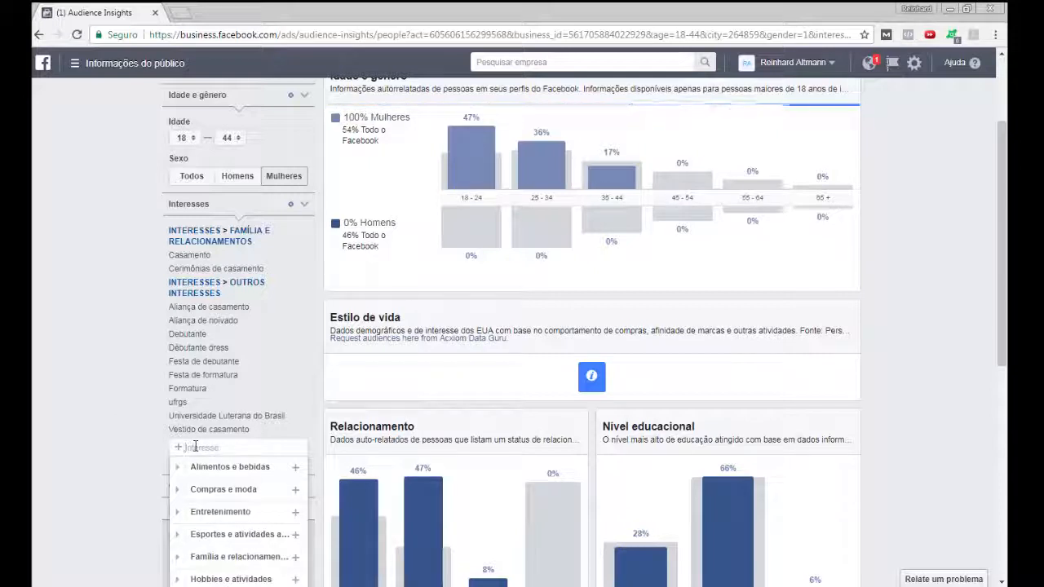
left_click(128, 411)
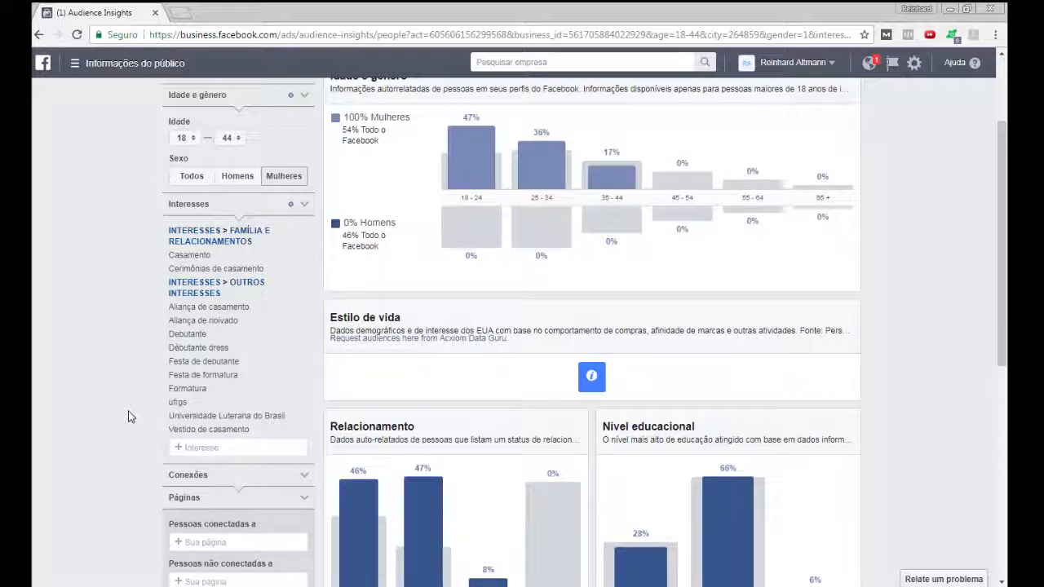
- Add Produtos Avon to the audience's interests by searching for "avon"
left_click(195, 447)
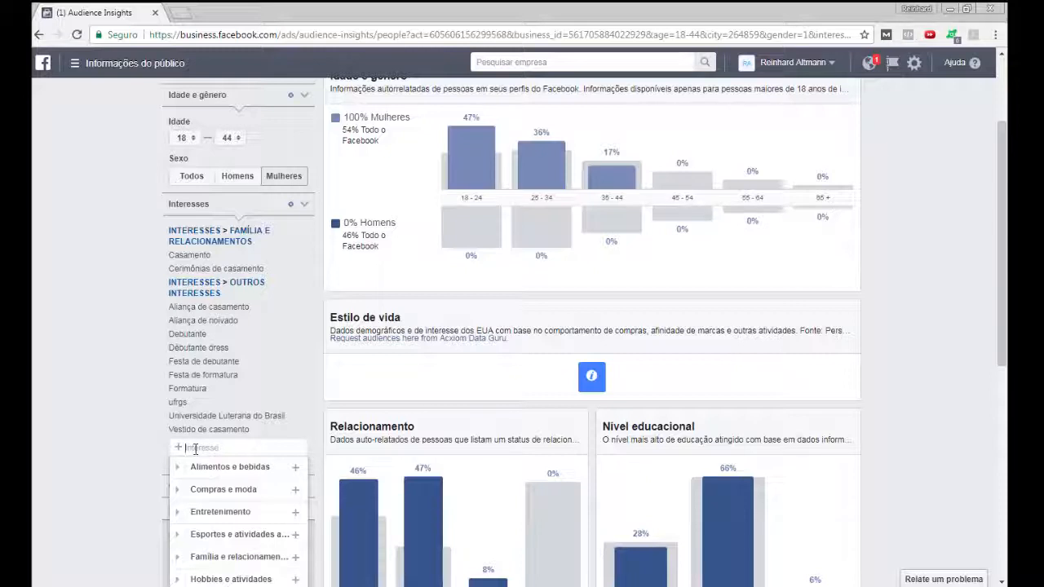
type("ava")
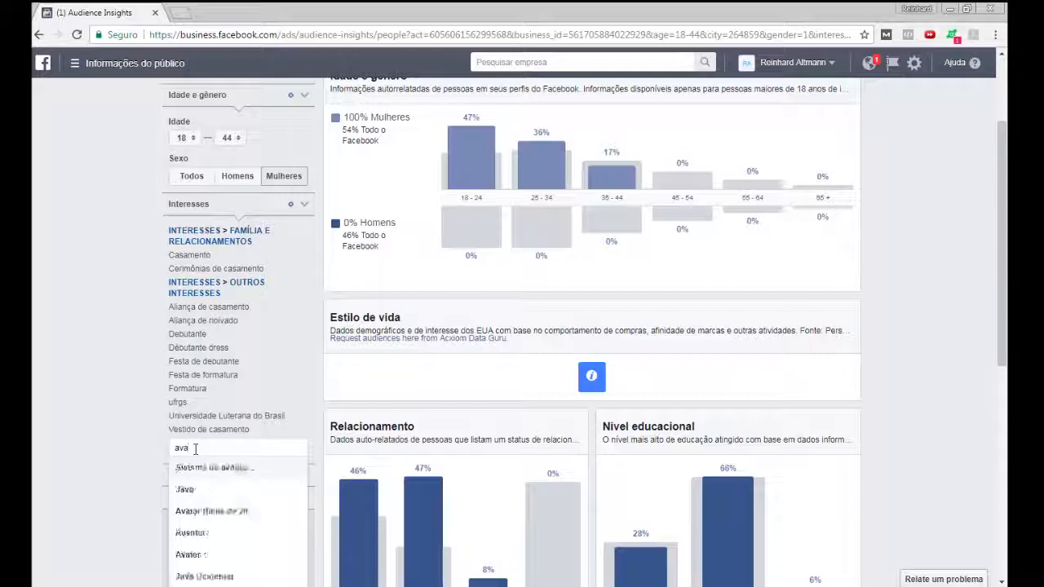
key("BackSpace")
type("on")
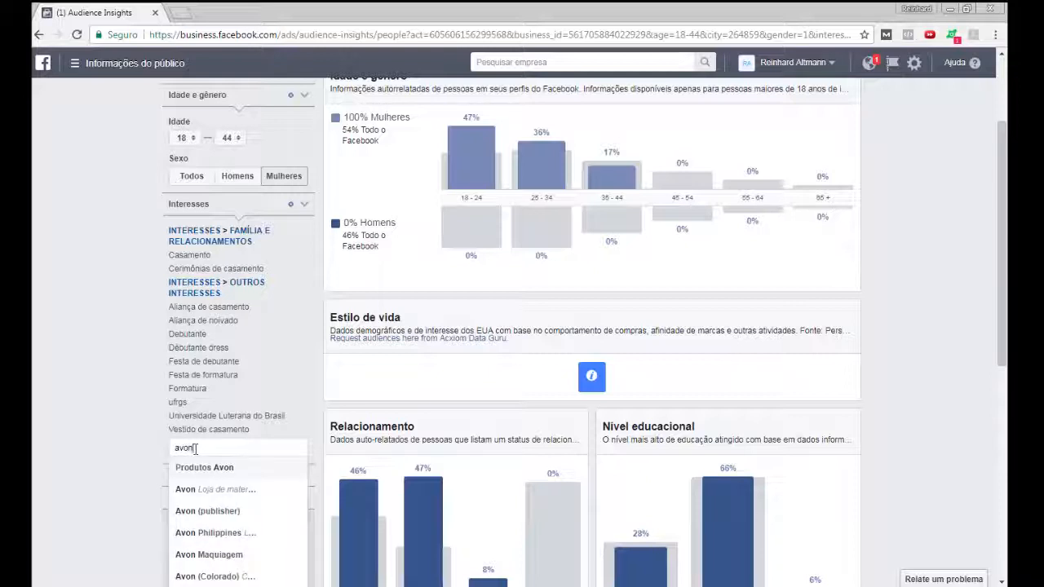
key("Return")
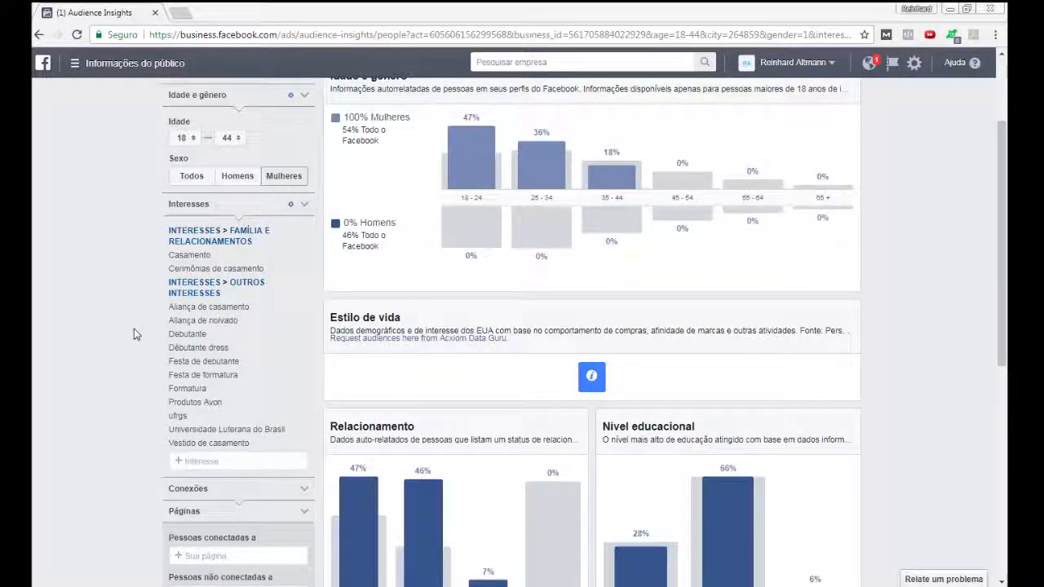
- Save the audience under the name "Publico Eventos"
scroll(134, 334, "up", 3)
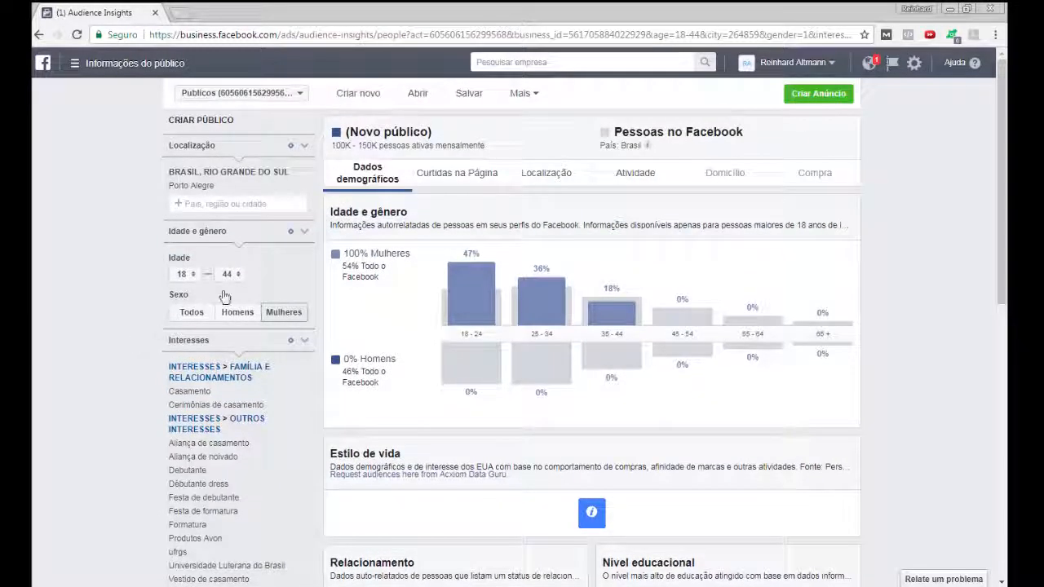
left_click(477, 101)
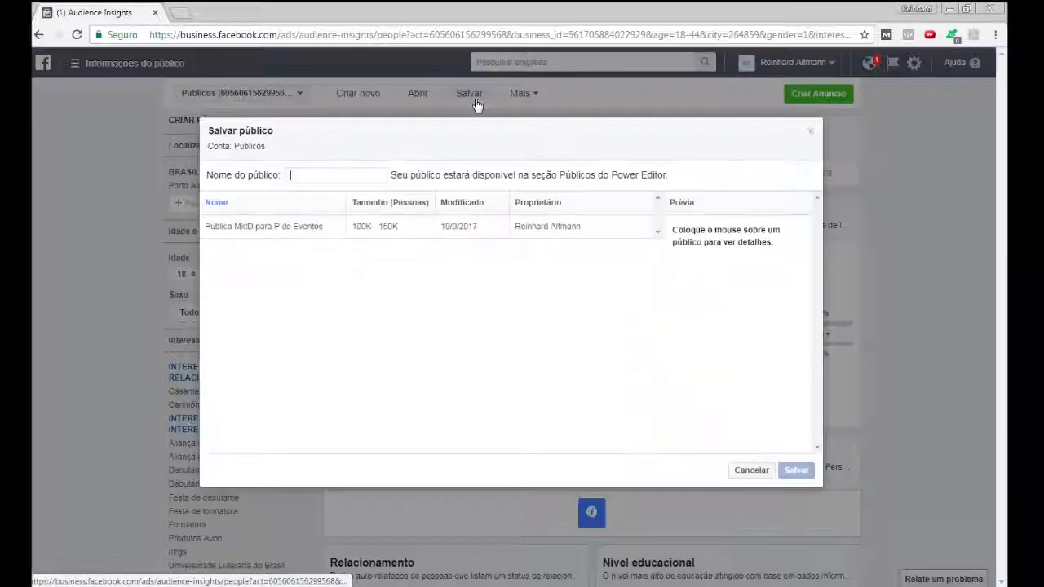
left_click(318, 178)
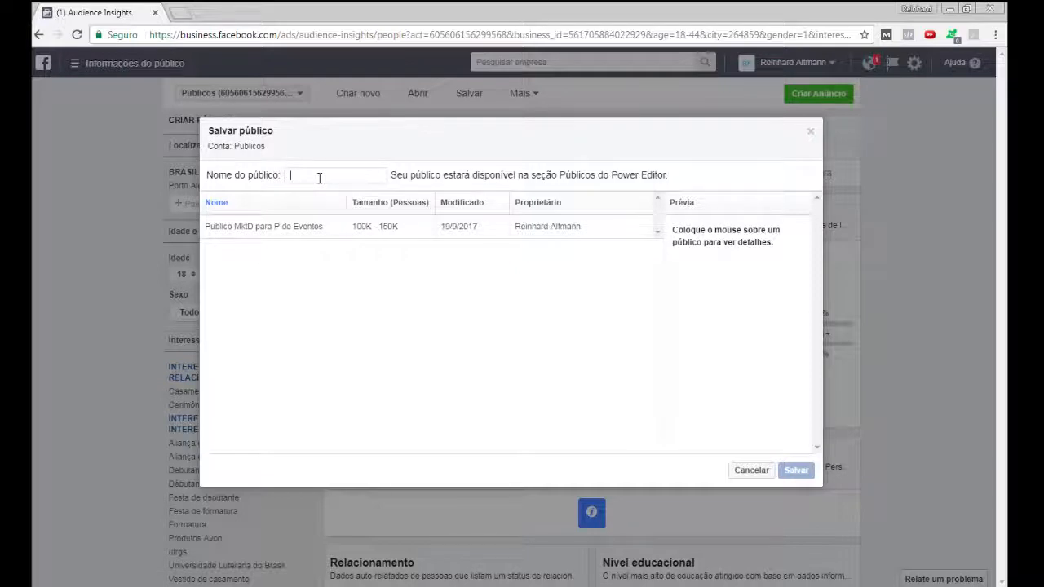
type("Publi")
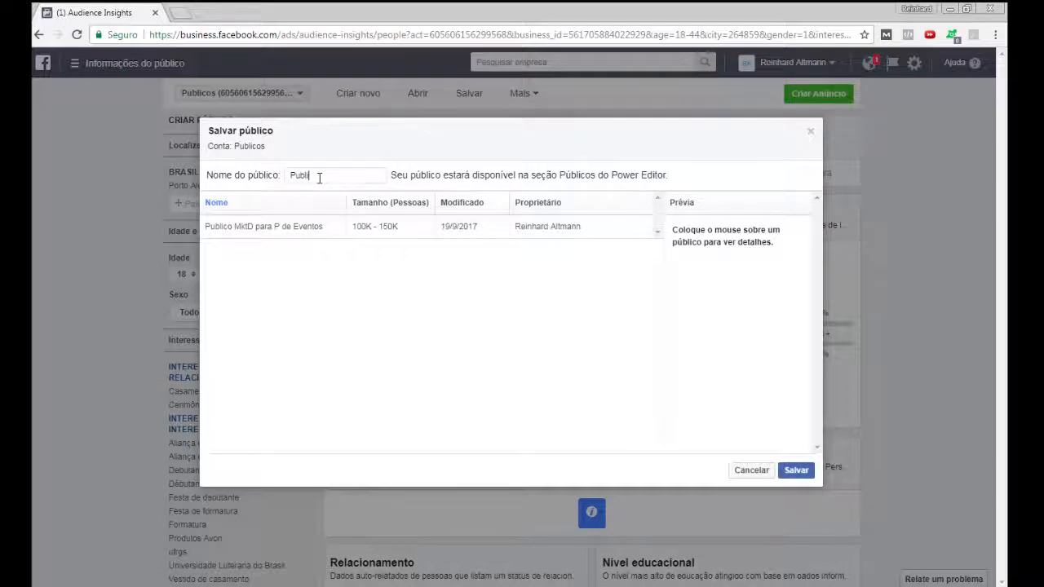
type("co Eventos")
left_click(797, 471)
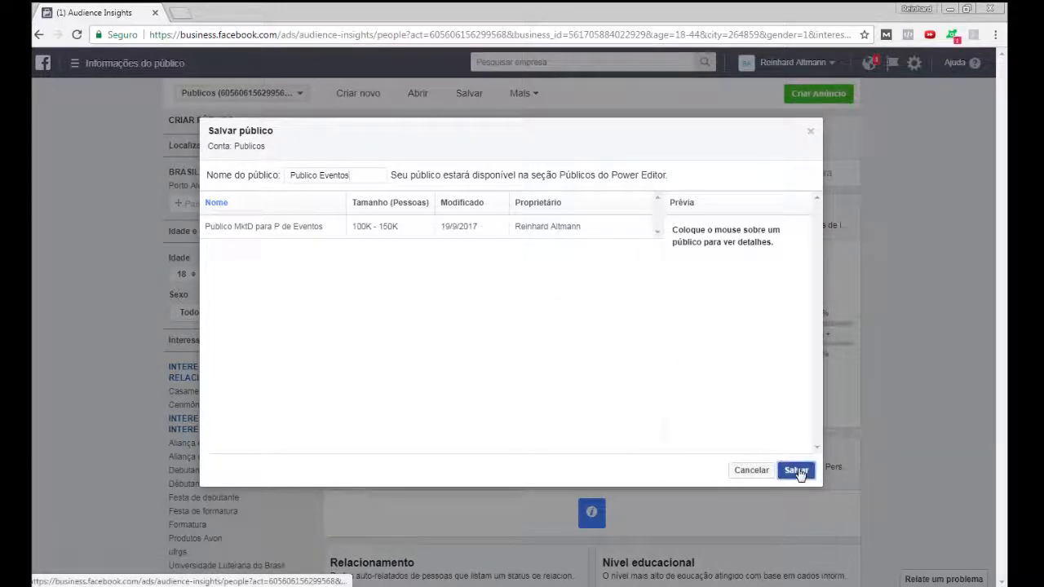